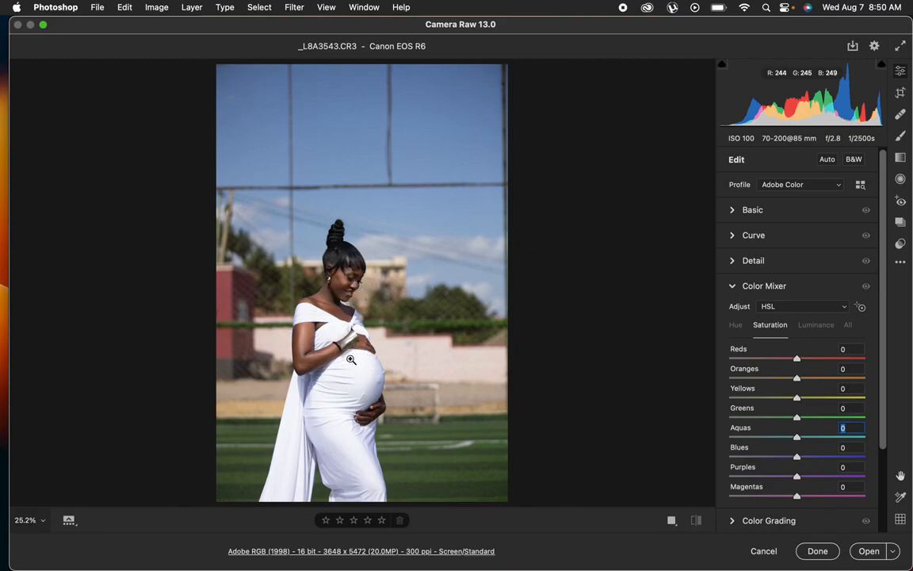
Set the Basic tone adjustments to Highlights -98, Whites -98, Shadows +8 and Contrast +14
{"action": "left_click", "coordinate": [734, 211]}
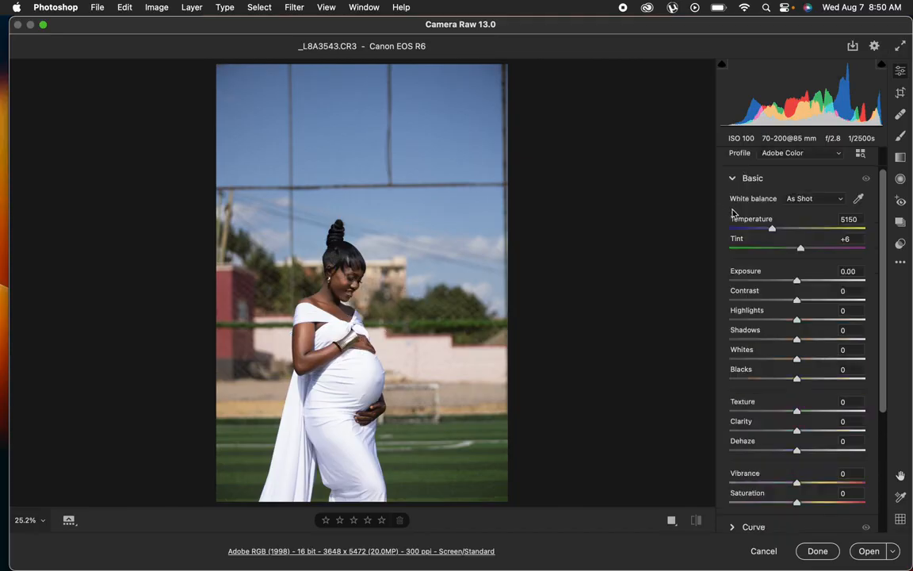
{"action": "left_click_drag", "start_coordinate": [795, 319], "coordinate": [729, 321]}
{"action": "left_click_drag", "start_coordinate": [793, 359], "coordinate": [728, 360]}
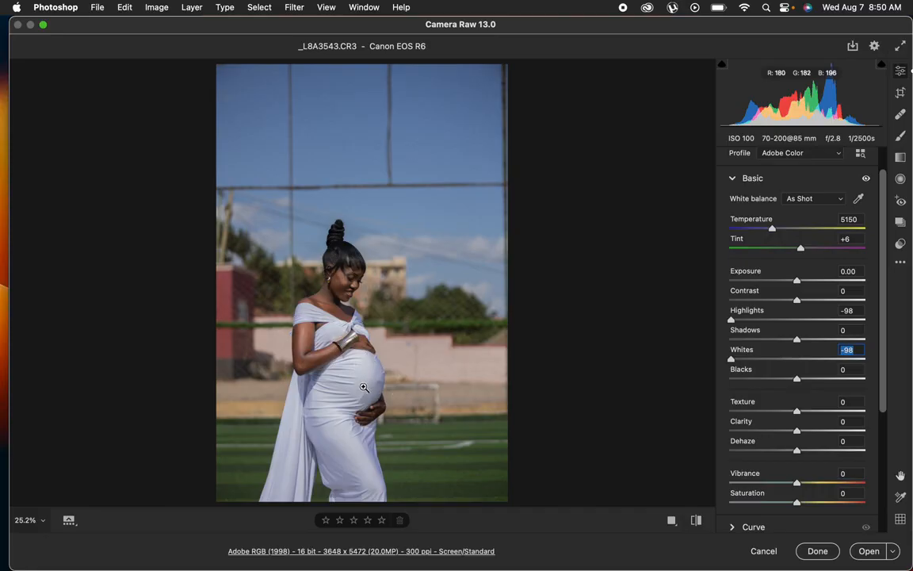
{"action": "left_click", "coordinate": [801, 339]}
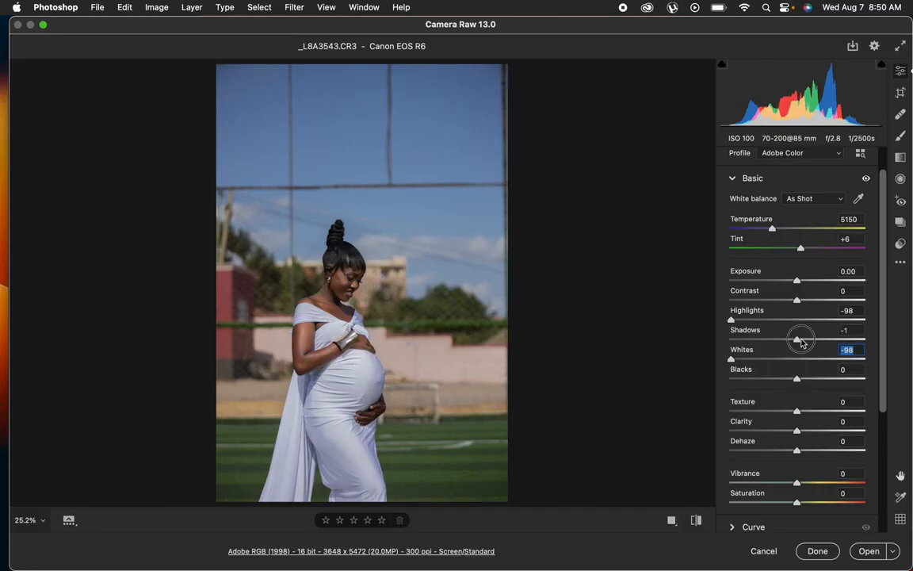
{"action": "left_click_drag", "start_coordinate": [797, 304], "coordinate": [806, 299]}
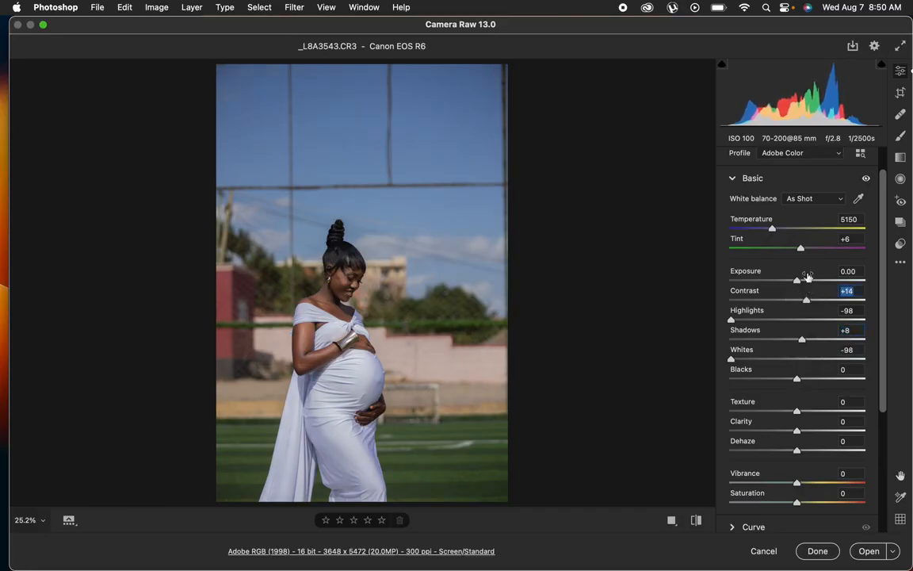
Warm the white balance to a Temperature of 5500 and a Tint of +15
{"action": "left_click_drag", "start_coordinate": [774, 231], "coordinate": [779, 231]}
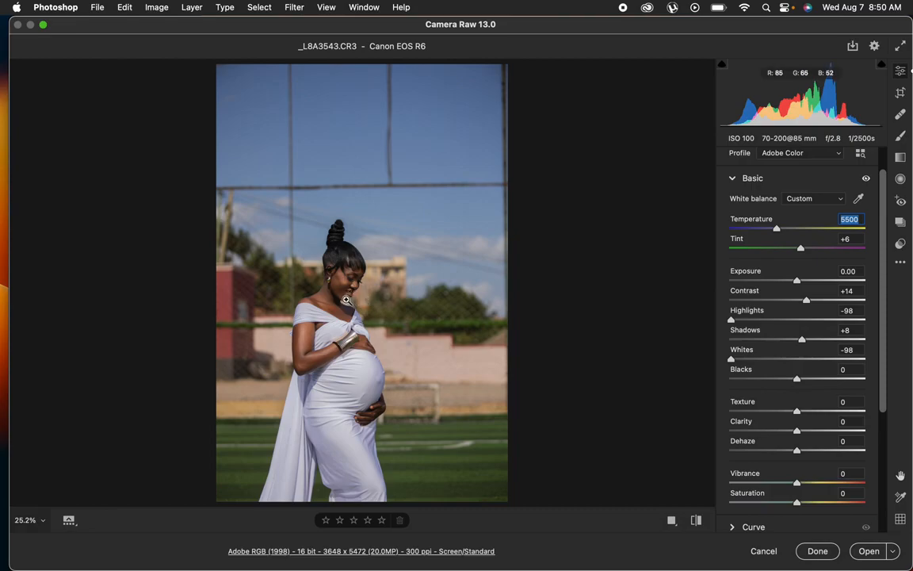
{"action": "left_click", "coordinate": [802, 249]}
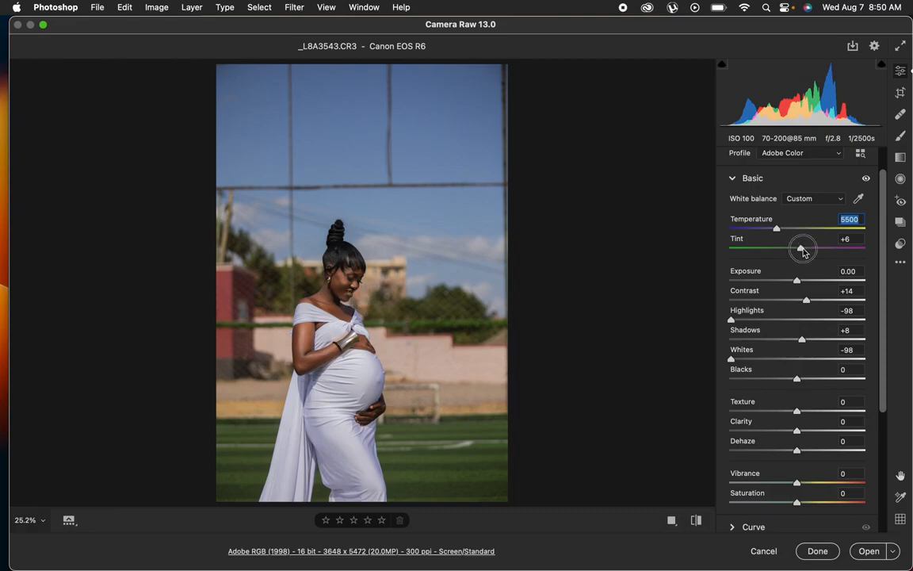
{"action": "left_click_drag", "start_coordinate": [802, 250], "coordinate": [798, 252]}
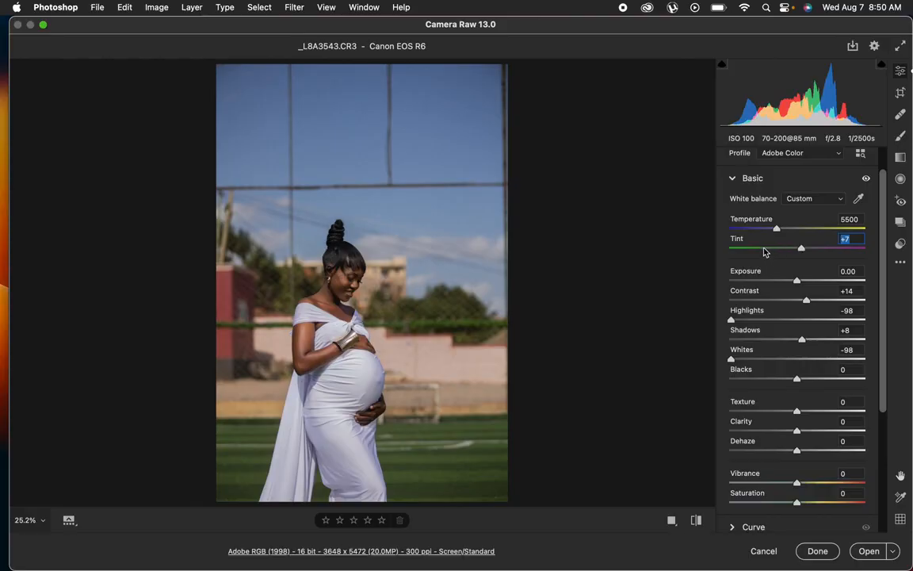
{"action": "left_click_drag", "start_coordinate": [801, 249], "coordinate": [810, 251]}
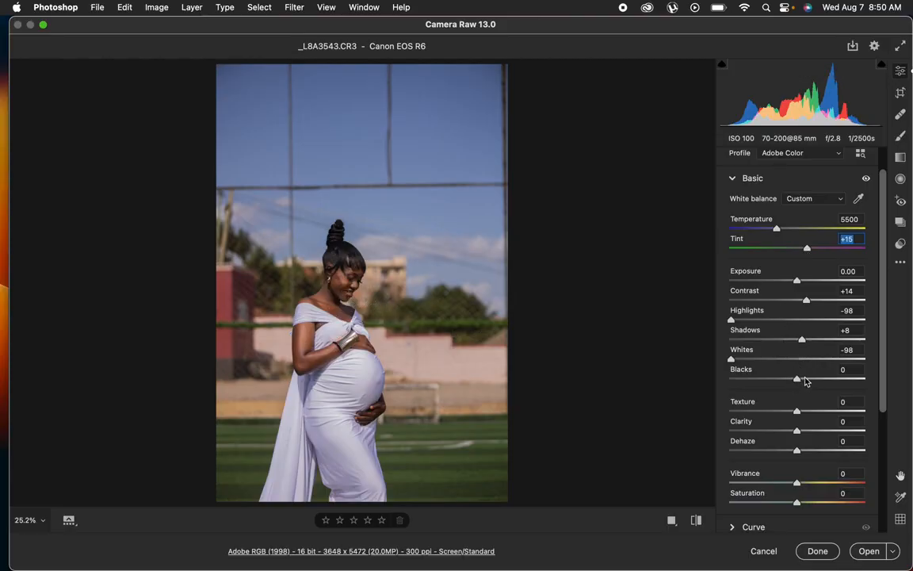
Set Blacks to -5 and Vibrance to +4 in the Basic adjustments
{"action": "left_click_drag", "start_coordinate": [797, 379], "coordinate": [794, 379]}
{"action": "left_click_drag", "start_coordinate": [880, 301], "coordinate": [891, 387]}
{"action": "left_click_drag", "start_coordinate": [798, 349], "coordinate": [804, 352]}
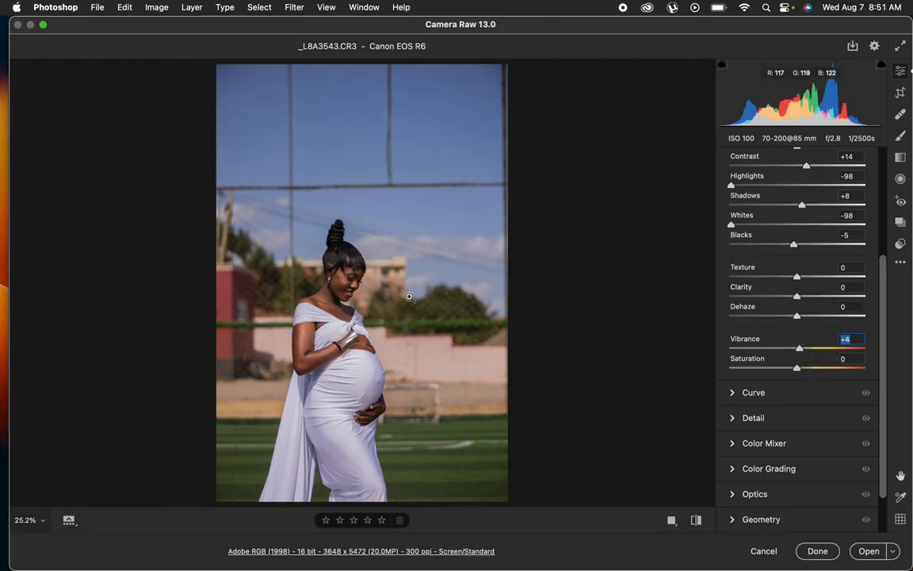
Try a slight change to the Blues in the Color Mixer, with their saturation at +1
{"action": "left_click", "coordinate": [736, 446]}
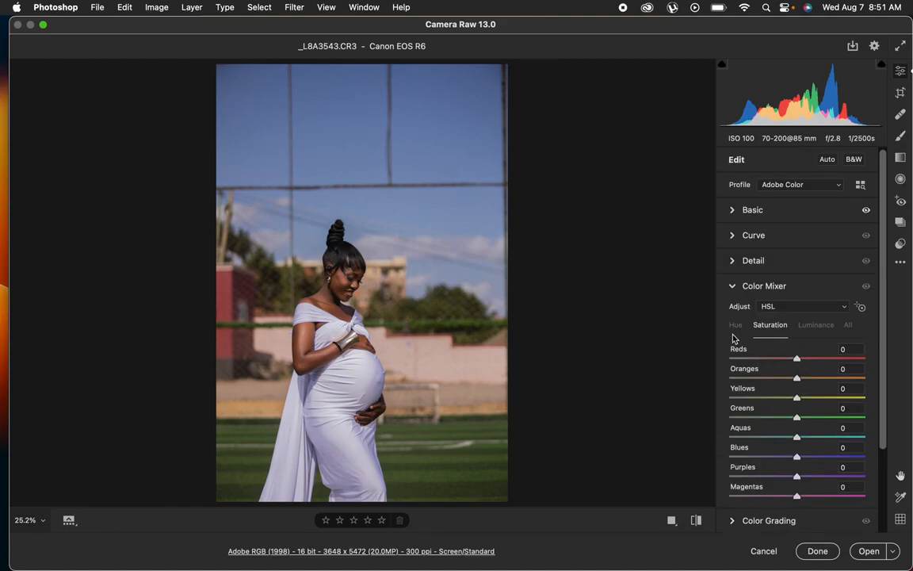
{"action": "left_click", "coordinate": [817, 328]}
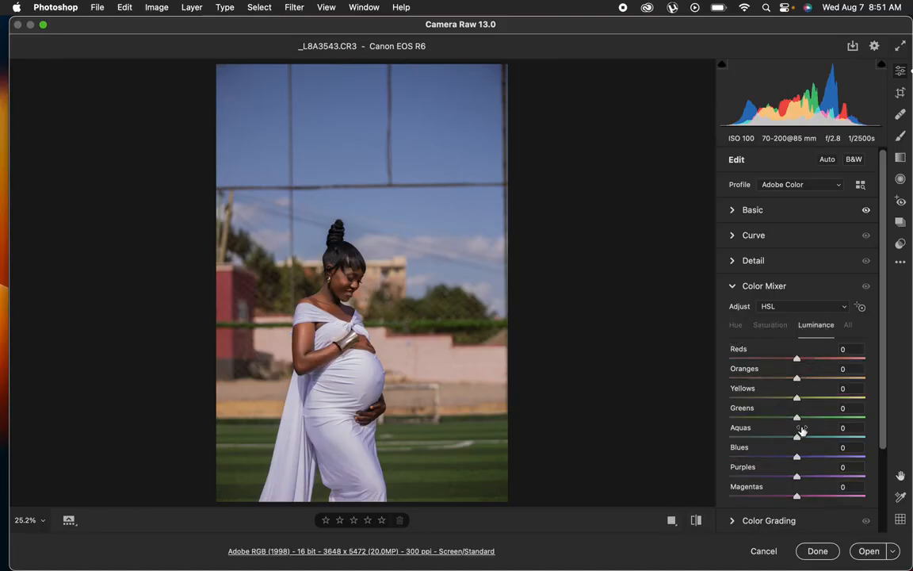
{"action": "mouse_move", "coordinate": [802, 462]}
{"action": "left_mouse_down"}
{"action": "mouse_move", "coordinate": [866, 461]}
{"action": "mouse_move", "coordinate": [752, 460]}
{"action": "mouse_move", "coordinate": [866, 457]}
{"action": "mouse_move", "coordinate": [740, 460]}
{"action": "mouse_move", "coordinate": [798, 460]}
{"action": "left_mouse_up"}
{"action": "left_click", "coordinate": [775, 331]}
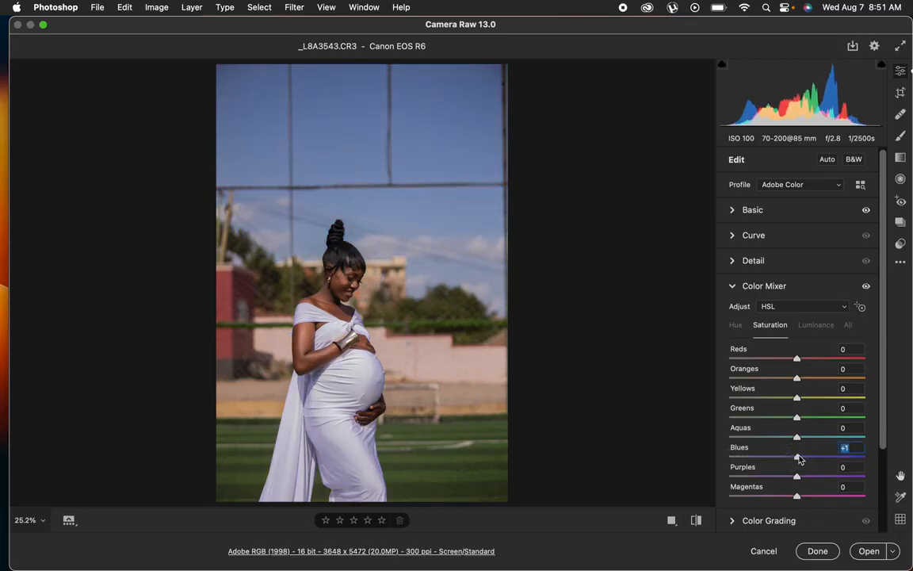
Try the Blues hue at -100 and +100, and return it to 0
{"action": "left_click", "coordinate": [735, 324]}
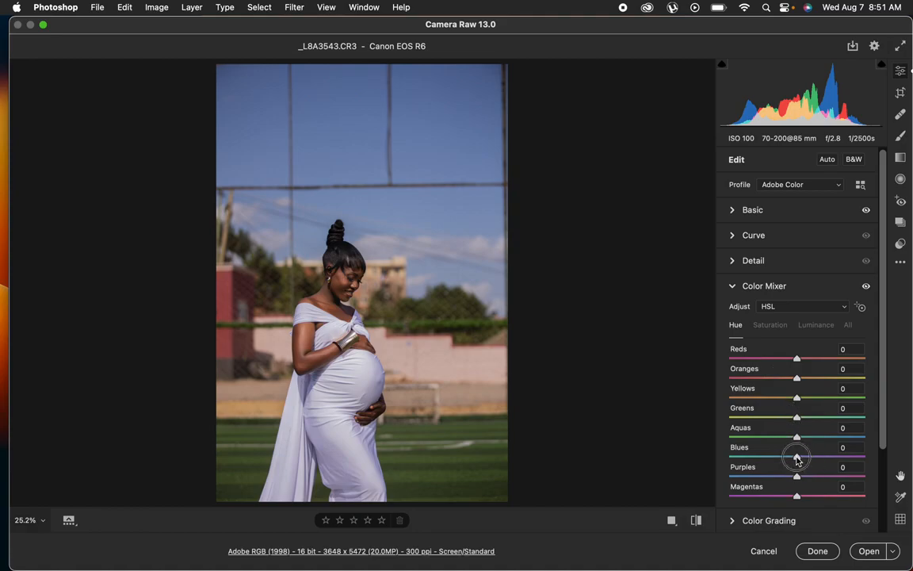
{"action": "left_click_drag", "start_coordinate": [795, 458], "coordinate": [727, 459]}
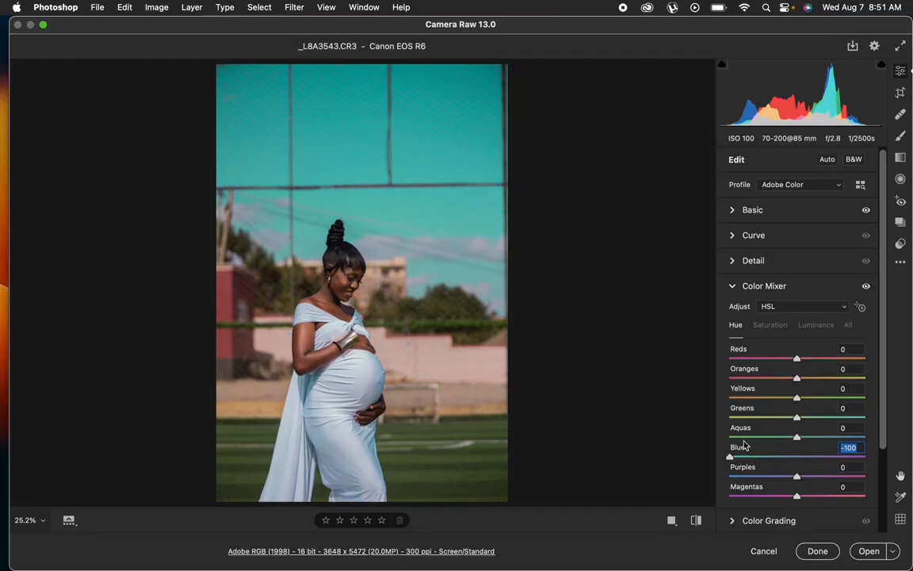
{"action": "left_click_drag", "start_coordinate": [736, 457], "coordinate": [865, 454]}
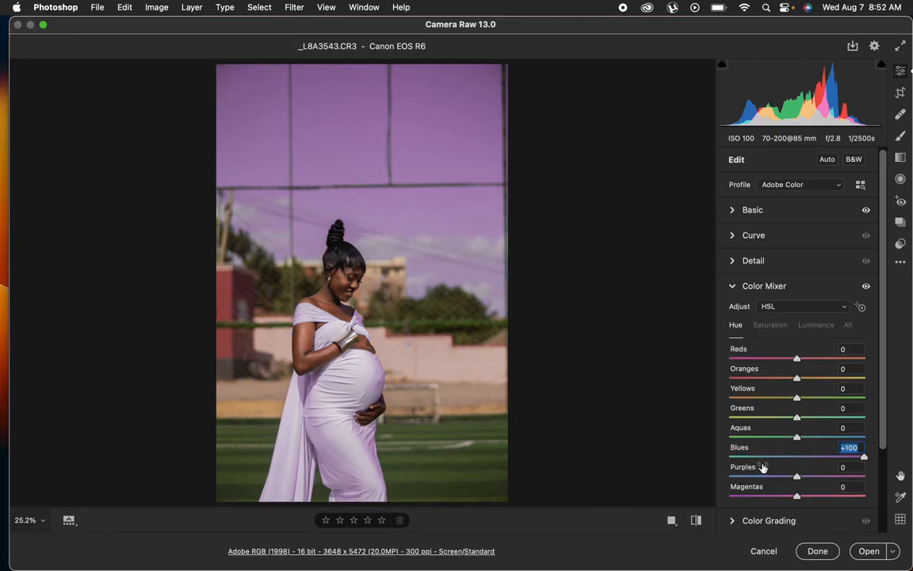
{"action": "left_click_drag", "start_coordinate": [864, 458], "coordinate": [797, 464]}
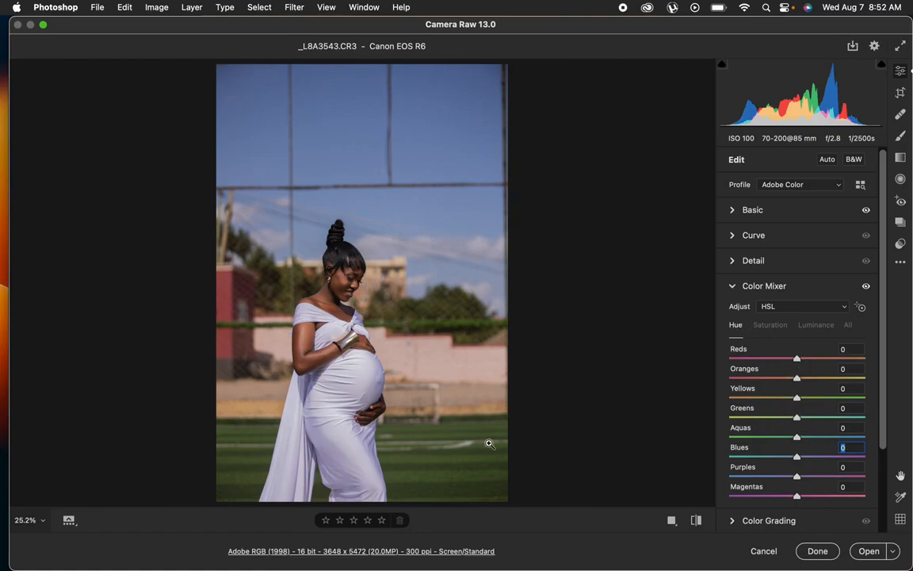
Set the Color Mixer hue to Greens +82 and Yellows +70, and the saturation to Greens -40 and Yellows -18
{"action": "left_click_drag", "start_coordinate": [818, 417], "coordinate": [845, 406]}
{"action": "left_click", "coordinate": [814, 397]}
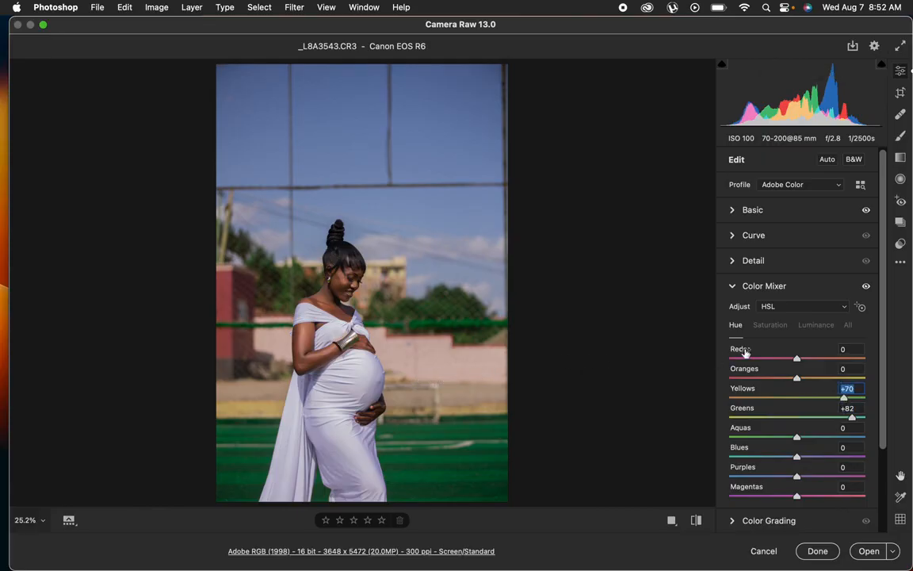
{"action": "left_click", "coordinate": [770, 325]}
{"action": "mouse_move", "coordinate": [797, 417]}
{"action": "left_mouse_down"}
{"action": "mouse_move", "coordinate": [772, 423]}
{"action": "mouse_move", "coordinate": [786, 401]}
{"action": "left_mouse_up"}
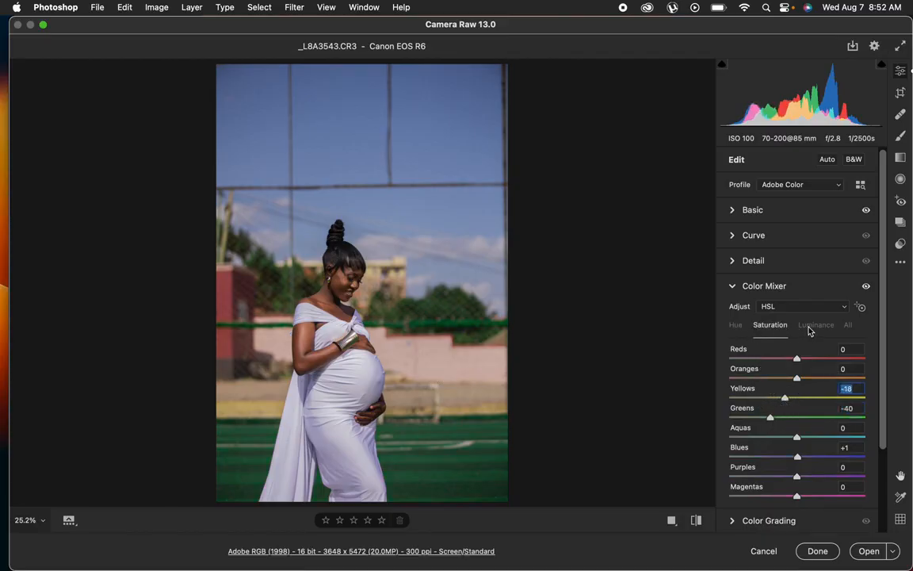
Deepen the sky by setting the Blues saturation to +51 and the Blues luminance to -41
{"action": "left_click_drag", "start_coordinate": [808, 471], "coordinate": [824, 459]}
{"action": "left_click_drag", "start_coordinate": [829, 458], "coordinate": [839, 465]}
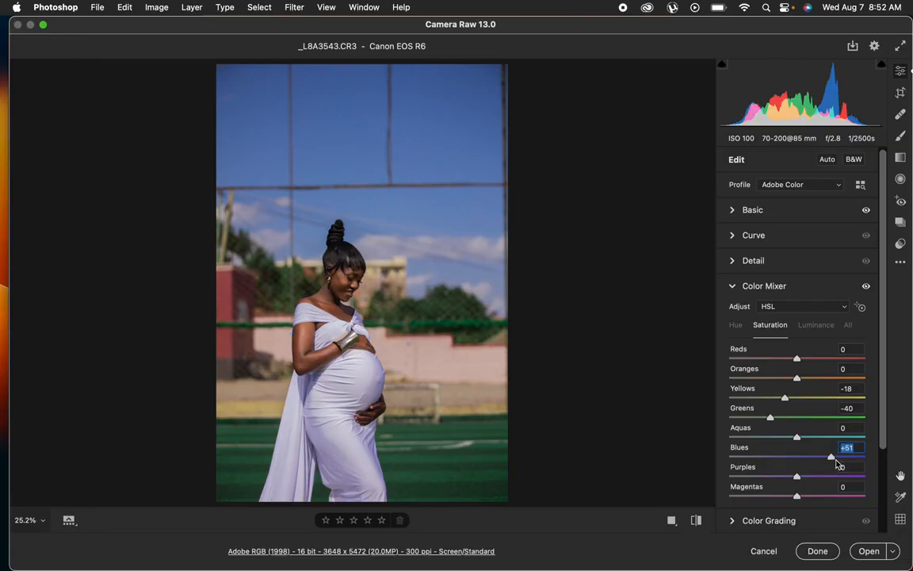
{"action": "left_click", "coordinate": [816, 325]}
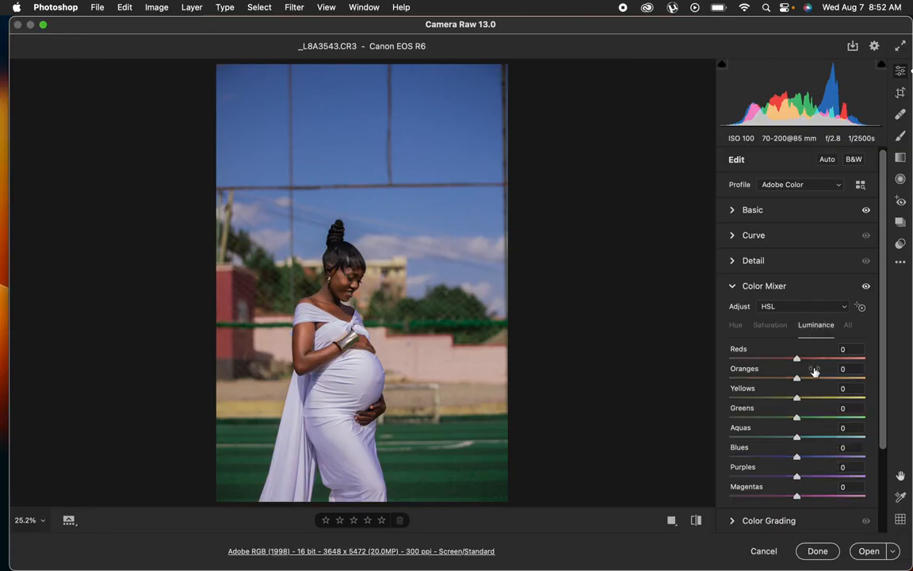
{"action": "left_click_drag", "start_coordinate": [795, 458], "coordinate": [770, 460]}
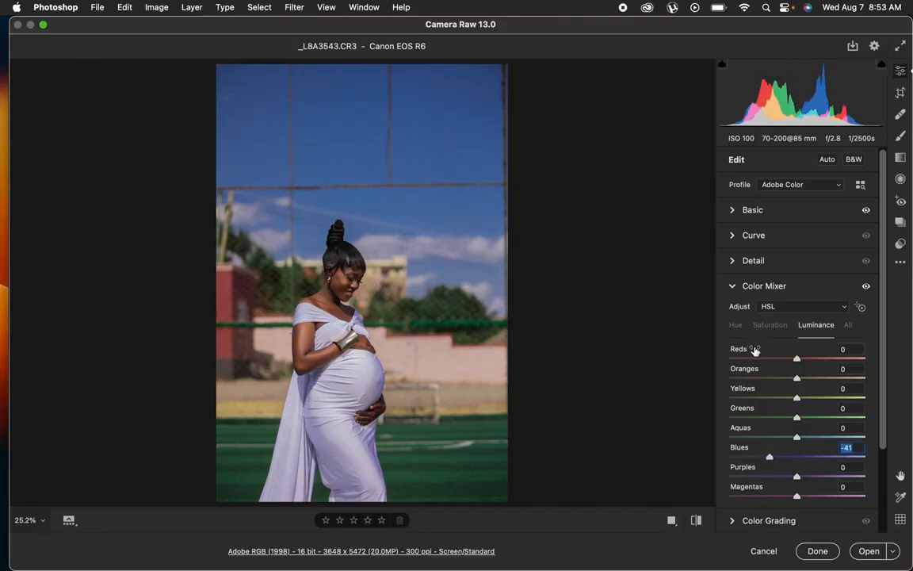
Set the workflow output options to 16 Bits/Channel depth and Standard sharpening for Screen
{"action": "left_click", "coordinate": [429, 554]}
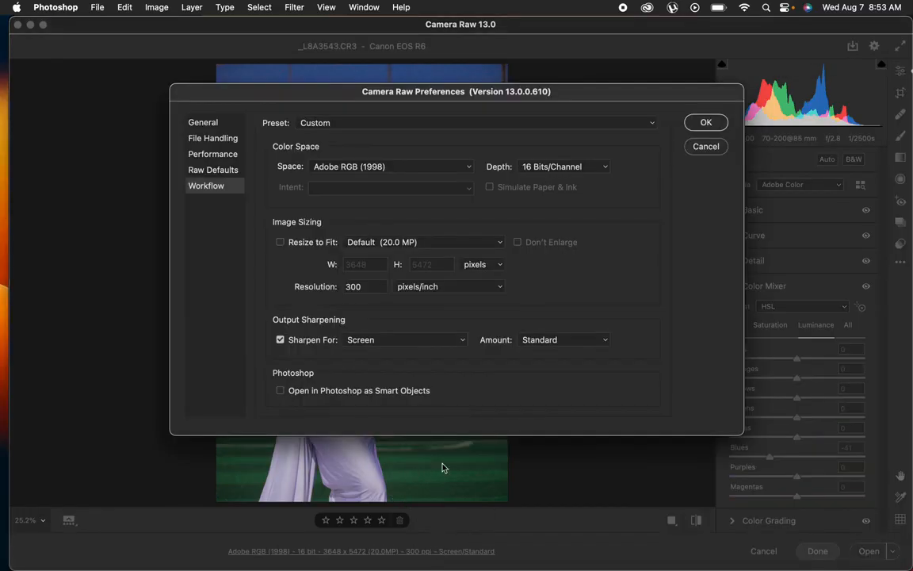
{"action": "left_click", "coordinate": [548, 168]}
{"action": "left_click", "coordinate": [547, 169]}
{"action": "left_click", "coordinate": [530, 339]}
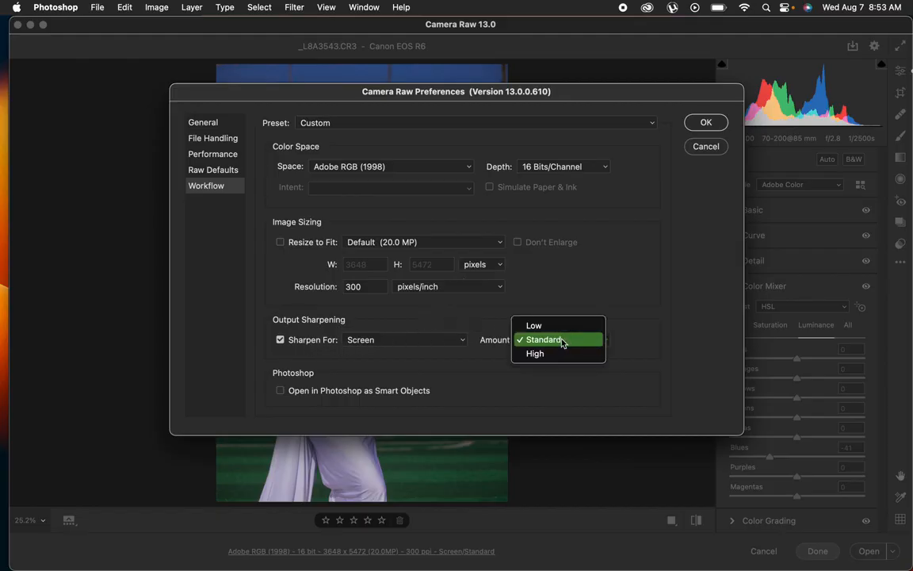
{"action": "left_click", "coordinate": [563, 340]}
{"action": "left_click", "coordinate": [705, 125]}
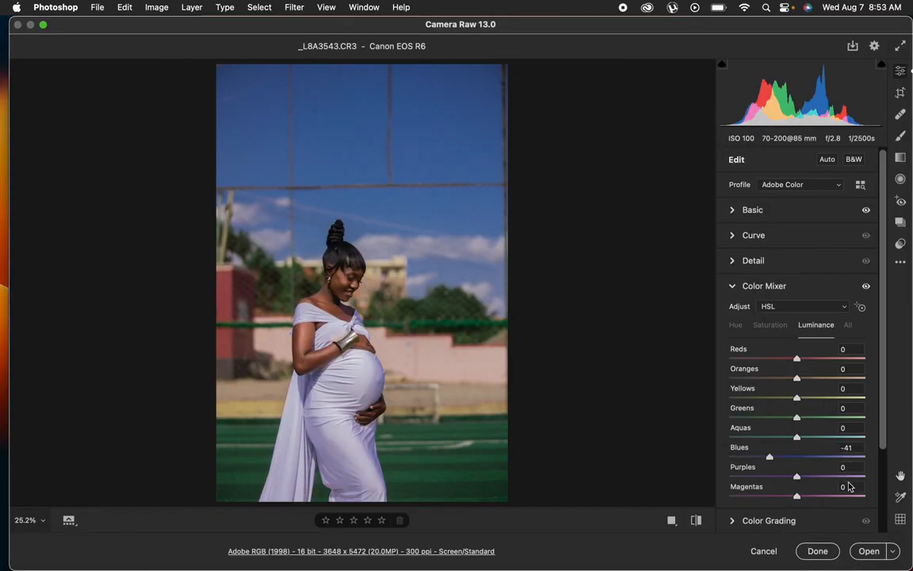
Open the raw photo in Photoshop and crop it to a 4:5 (8:10) ratio, trimming mostly the sky
{"action": "left_click", "coordinate": [868, 552]}
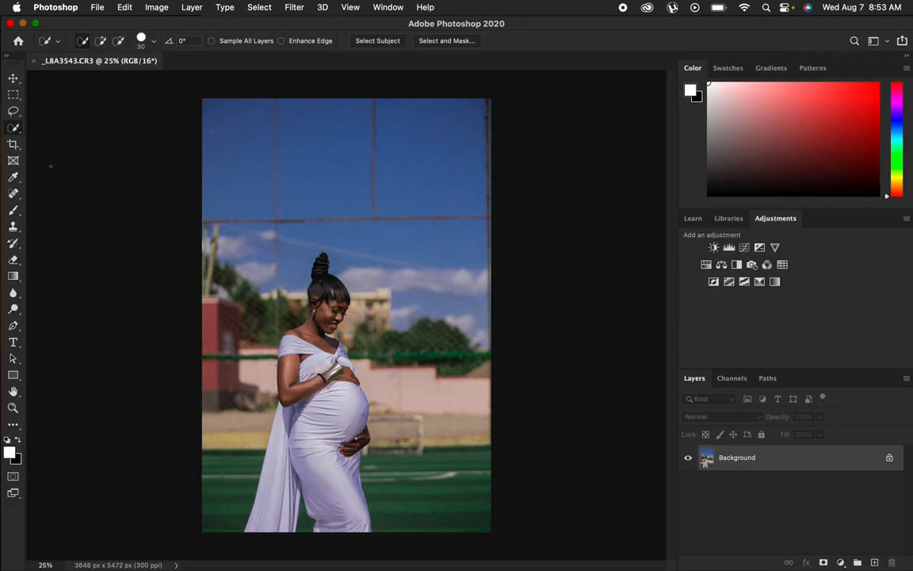
{"action": "left_click", "coordinate": [13, 144]}
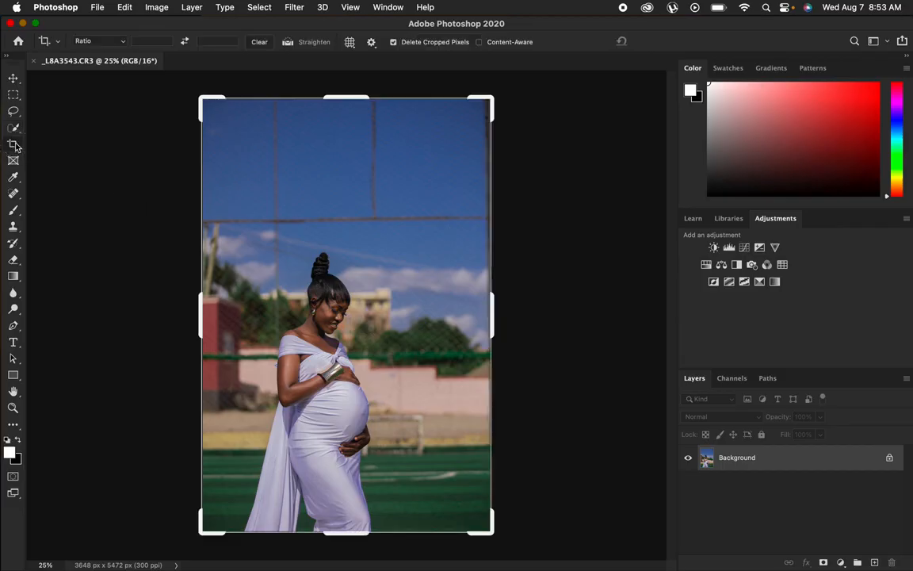
{"action": "left_click", "coordinate": [102, 41]}
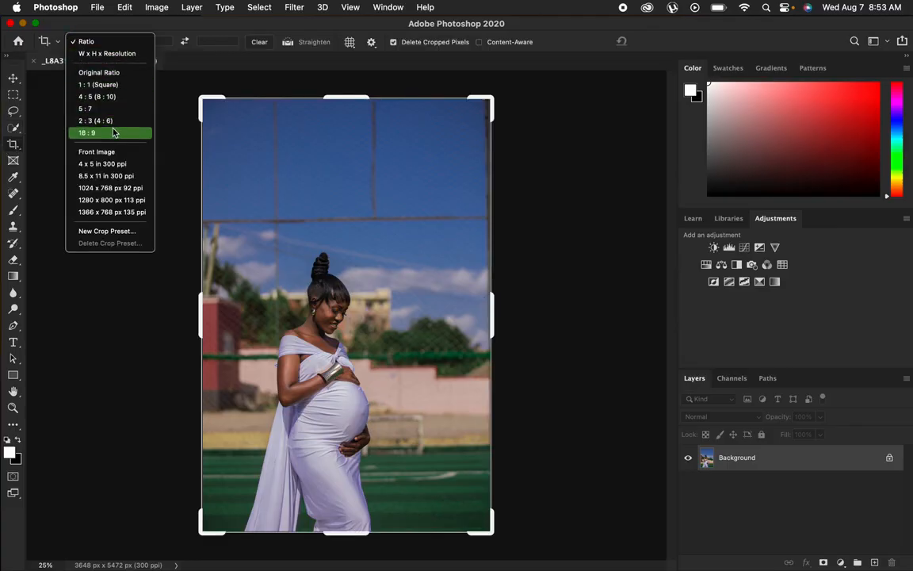
{"action": "left_click", "coordinate": [108, 96]}
{"action": "left_click_drag", "start_coordinate": [370, 320], "coordinate": [369, 293]}
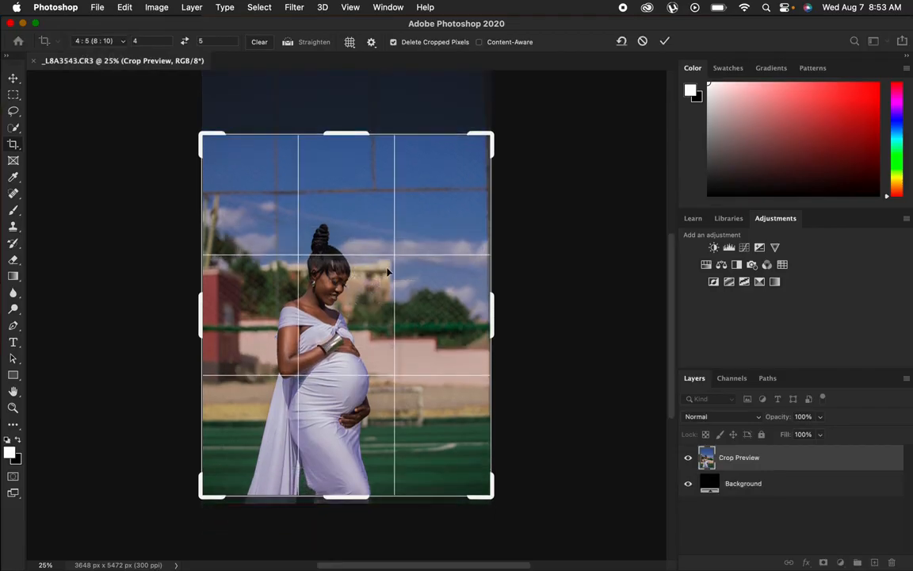
{"action": "key", "text": "Return"}
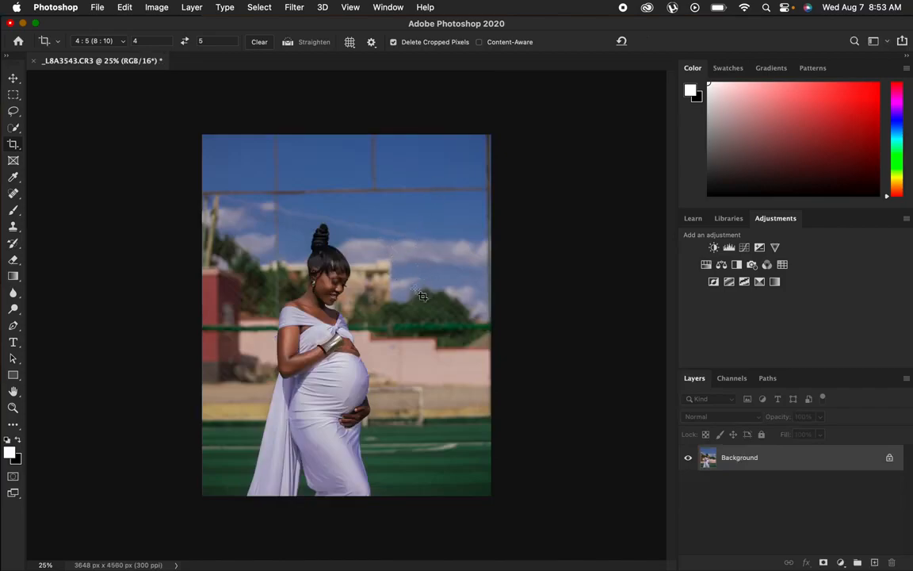
Add a Gradient Map adjustment layer above the Background layer
{"action": "key", "text": "super+plus"}
{"action": "key", "text": "super+plus"}
{"action": "key", "text": "super+plus"}
{"action": "key", "text": "super+plus"}
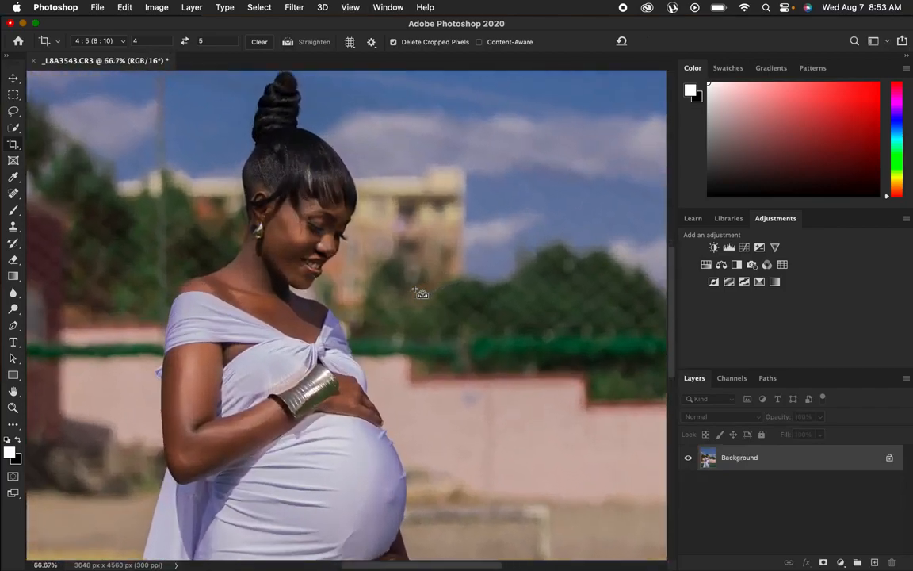
{"action": "key", "text": "super+plus"}
{"action": "key", "text": "super+minus"}
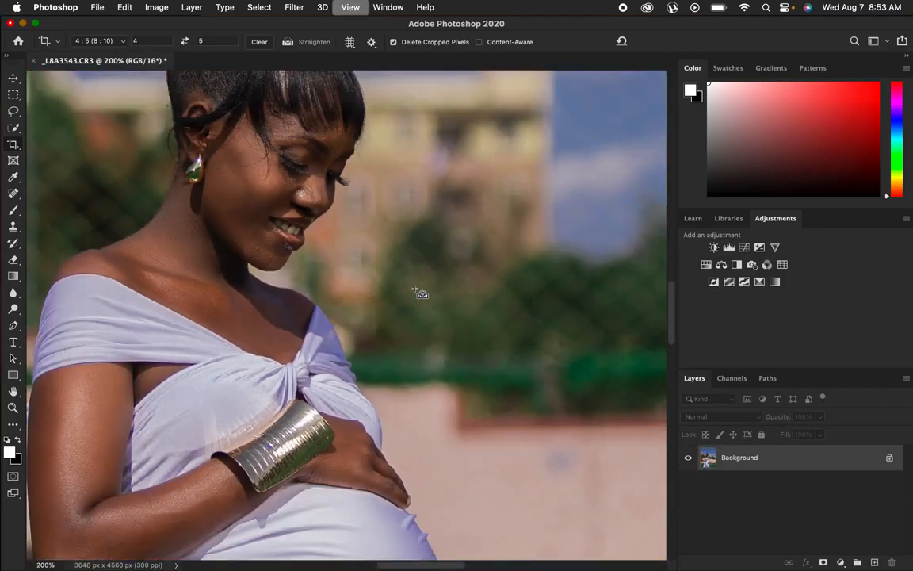
{"action": "key", "text": "super+minus"}
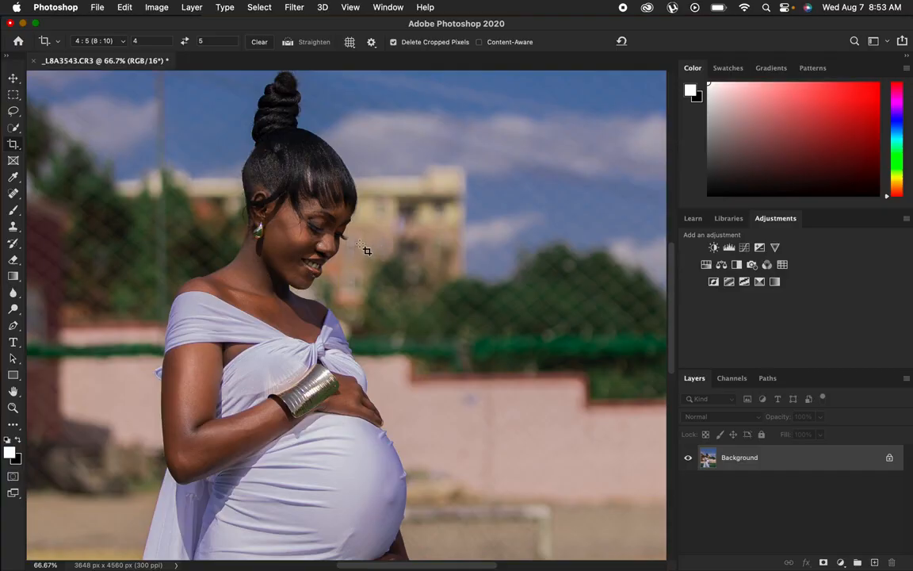
{"action": "left_click", "coordinate": [13, 113]}
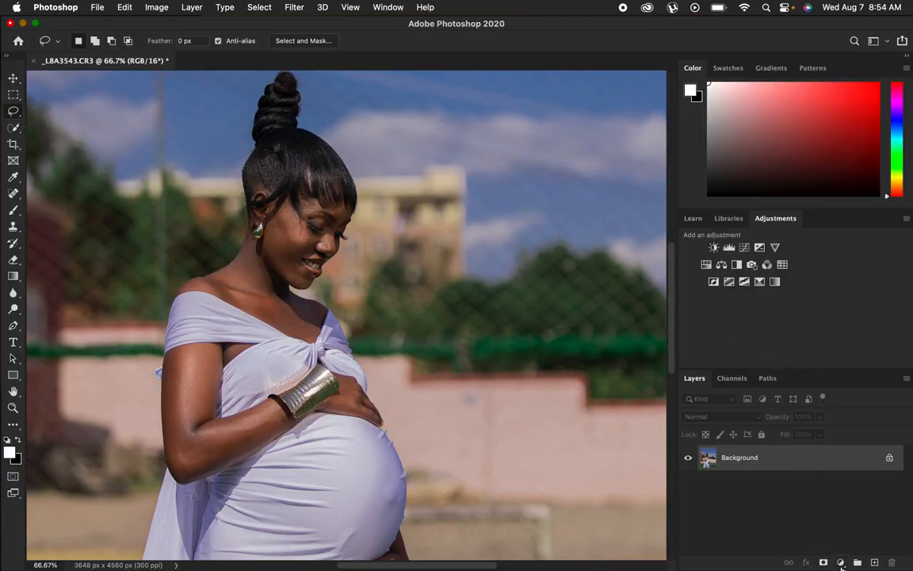
{"action": "left_click", "coordinate": [840, 563]}
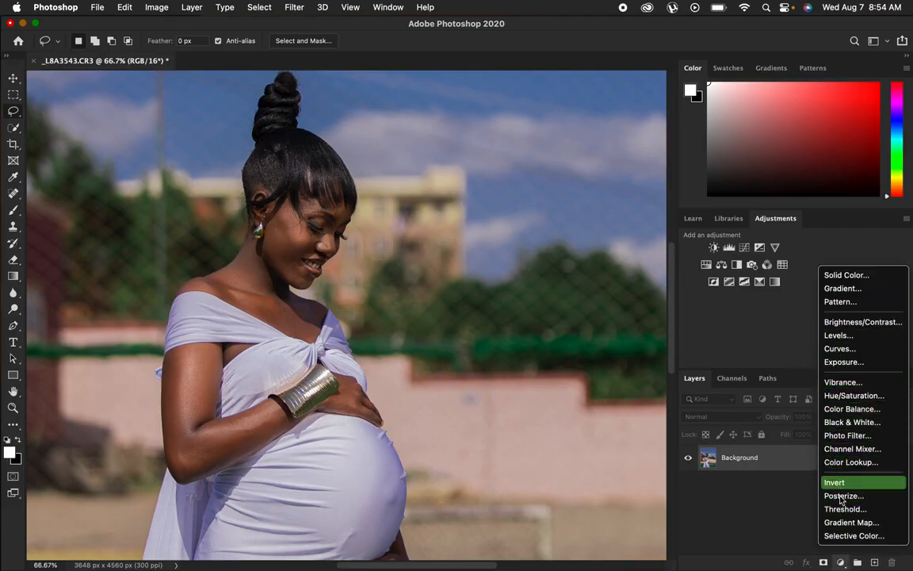
{"action": "left_click", "coordinate": [846, 524]}
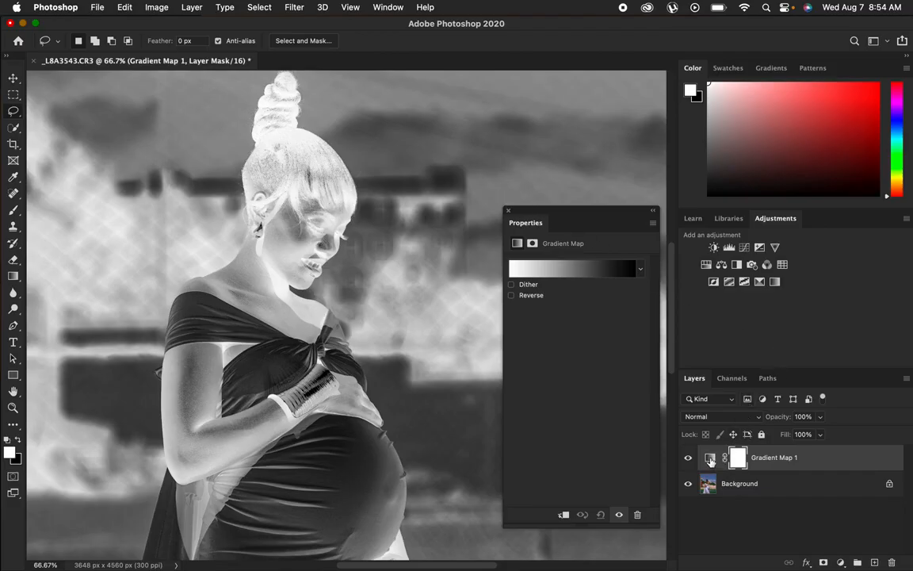
Hide the Gradient Map layer, open its gradient for editing and set the eyedropper sample size to 5 by 5 Average
{"action": "left_click", "coordinate": [709, 458]}
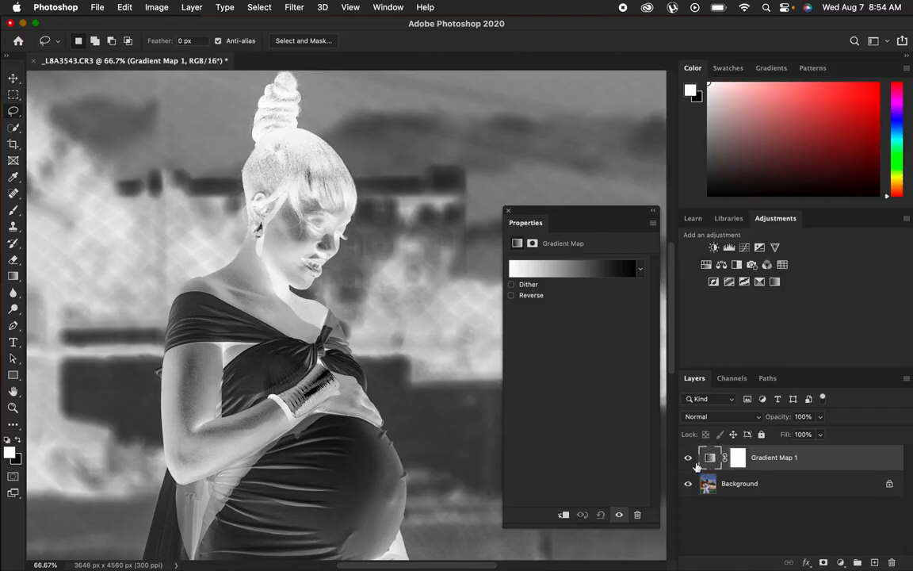
{"action": "left_click", "coordinate": [689, 459]}
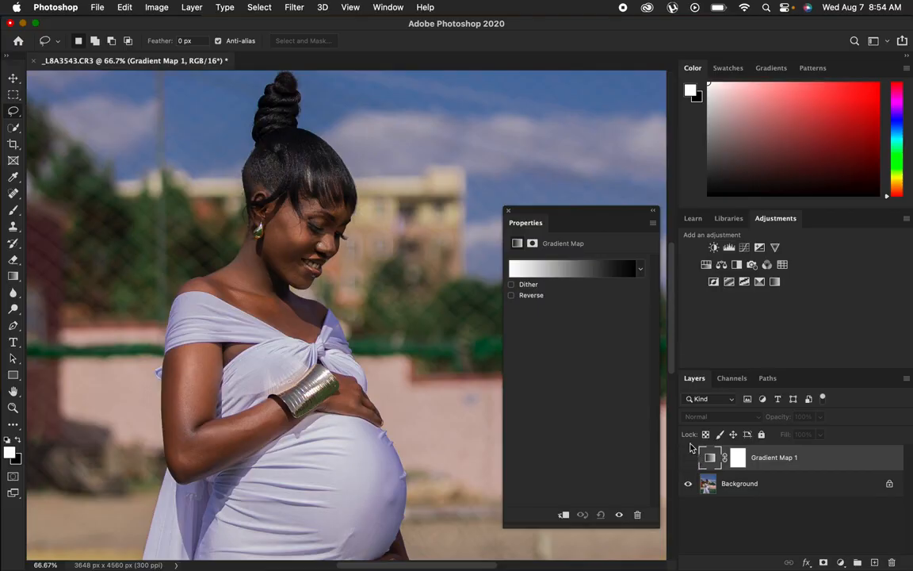
{"action": "left_click", "coordinate": [555, 269]}
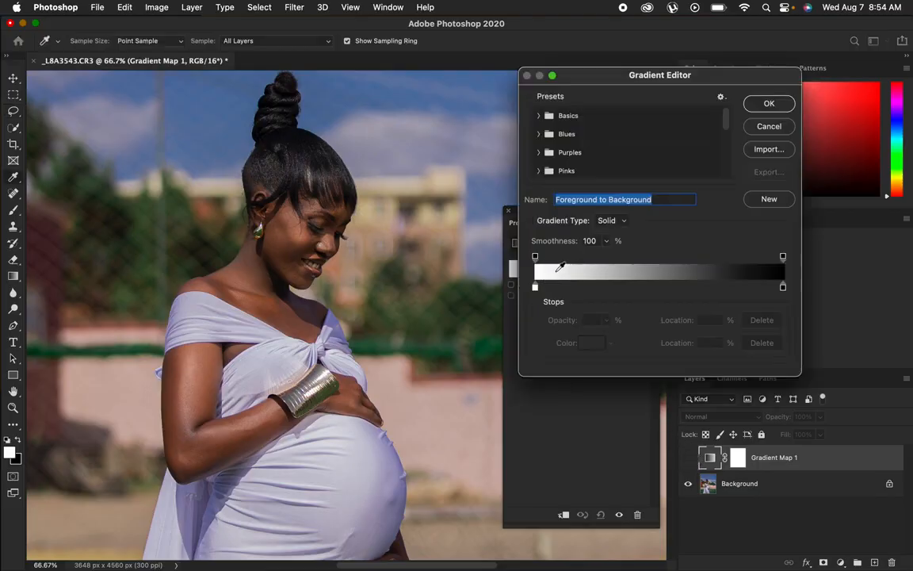
{"action": "left_click", "coordinate": [769, 126]}
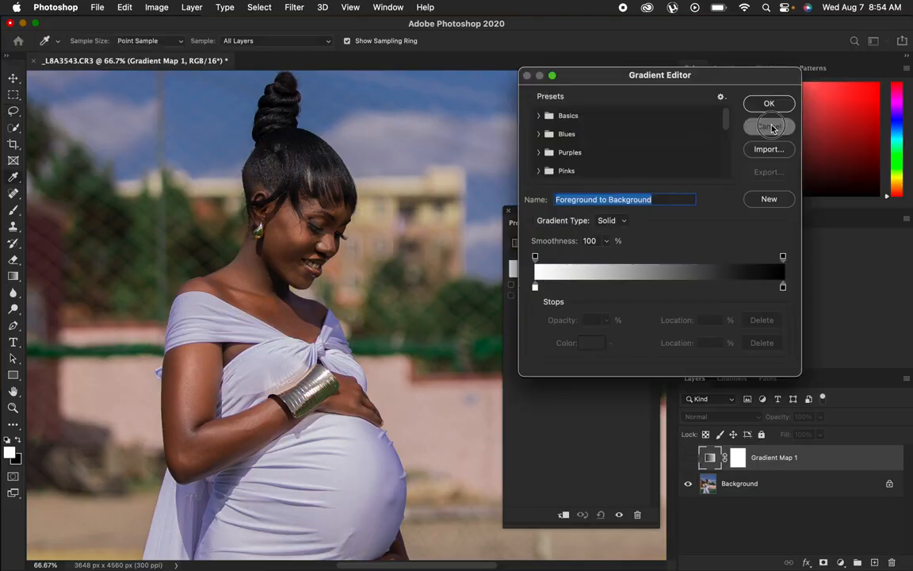
{"action": "left_click", "coordinate": [547, 269]}
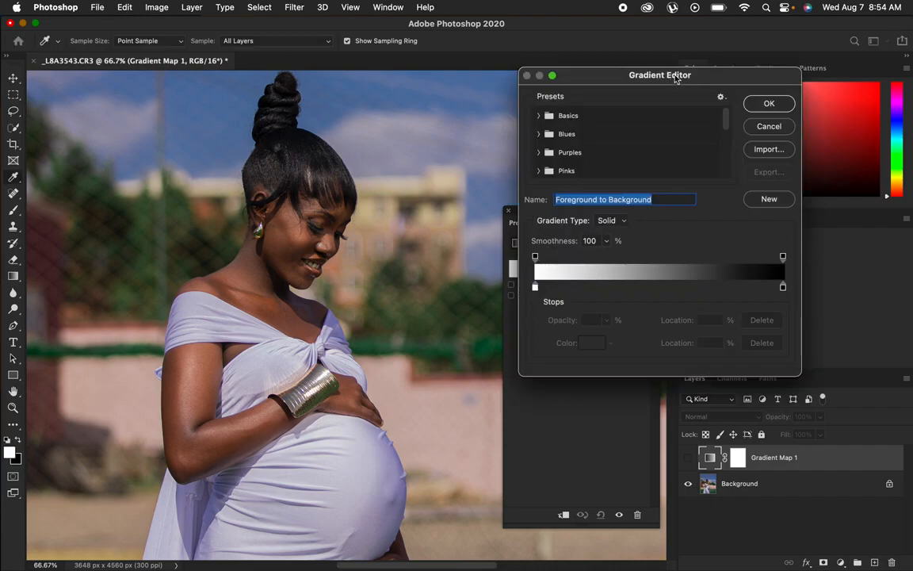
{"action": "left_click", "coordinate": [151, 40]}
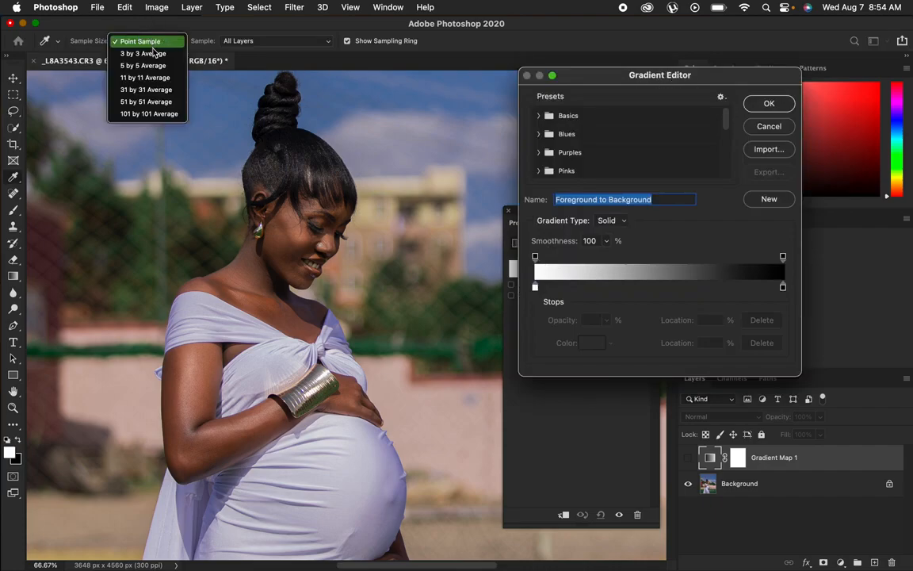
{"action": "left_click", "coordinate": [144, 65]}
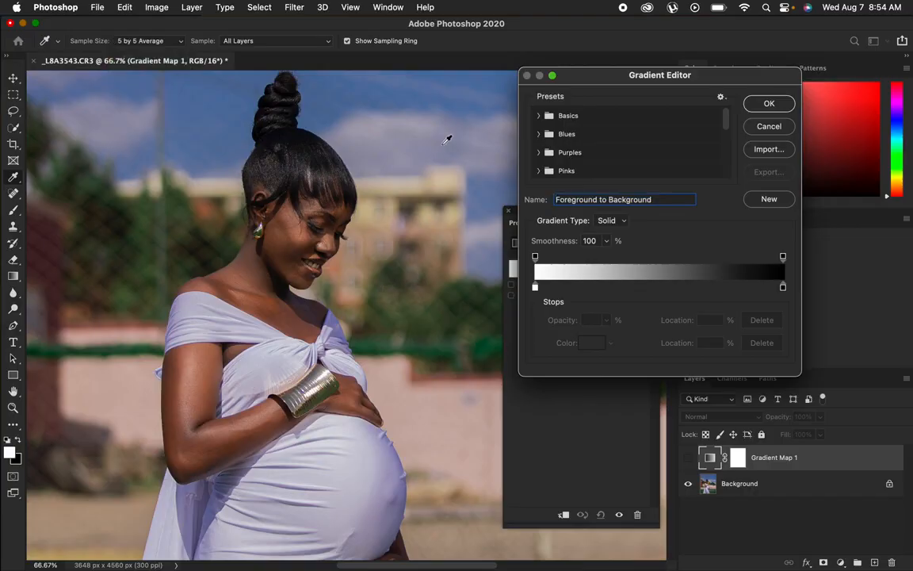
Set the gradient's 0% colour stop to the dark skin tone #644030 sampled from the shadowed edge of the arm
{"action": "left_click", "coordinate": [535, 290]}
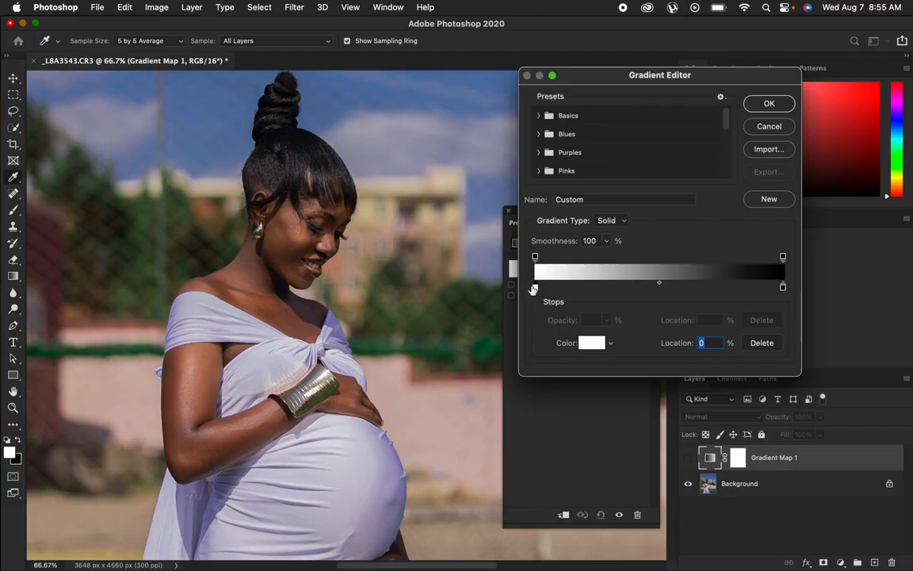
{"action": "left_click", "coordinate": [591, 343]}
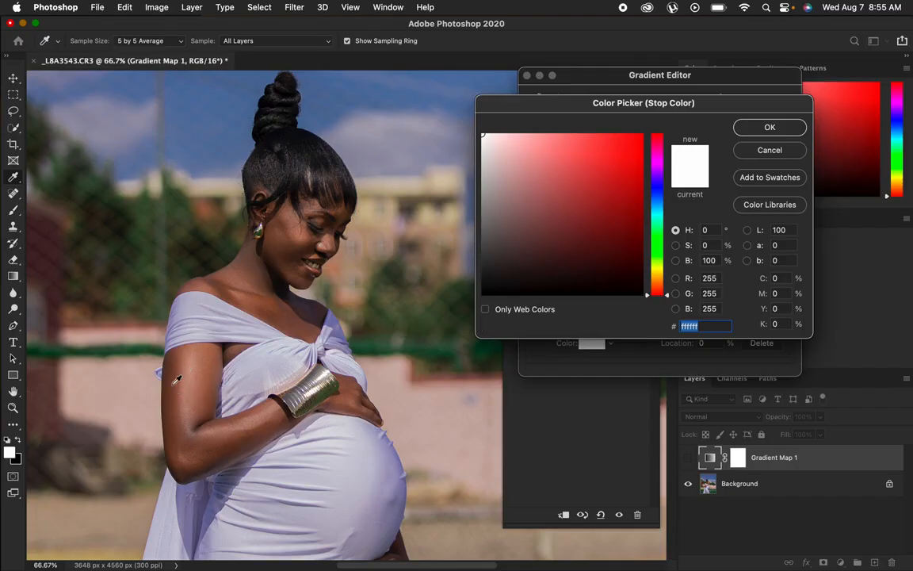
{"action": "left_click", "coordinate": [168, 382]}
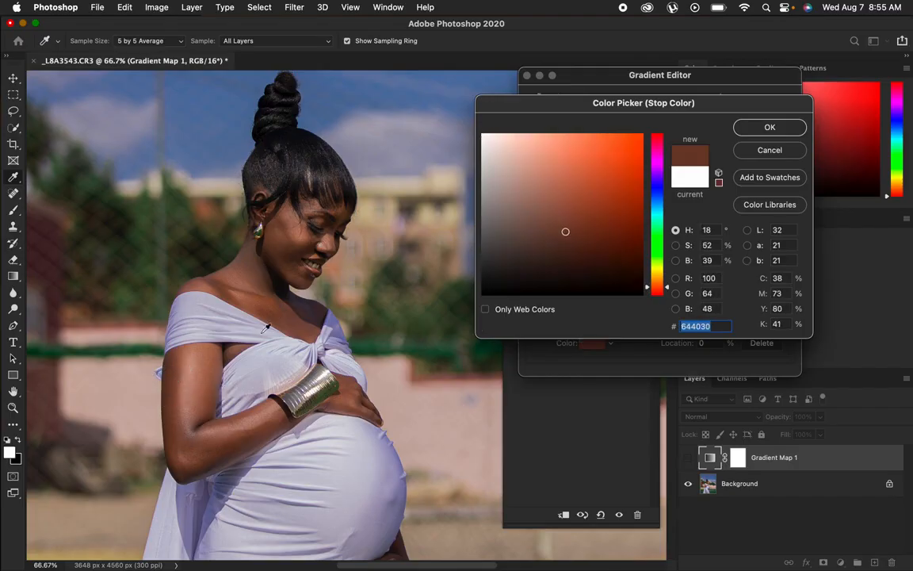
{"action": "left_click", "coordinate": [760, 127]}
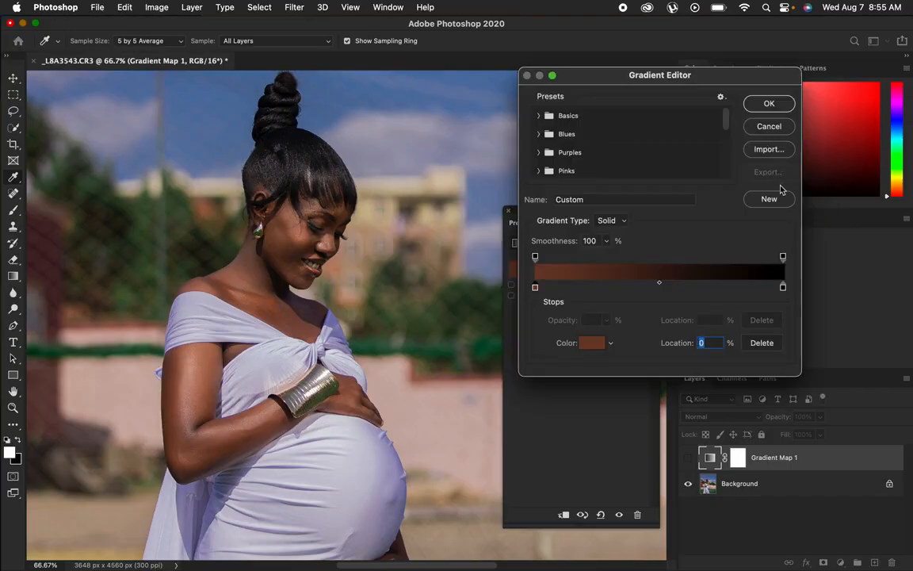
Set the gradient's 100% colour stop to the highlight skin tone #bb9480 sampled from the bright part of the upper arm
{"action": "left_click", "coordinate": [783, 288]}
{"action": "left_click", "coordinate": [590, 344]}
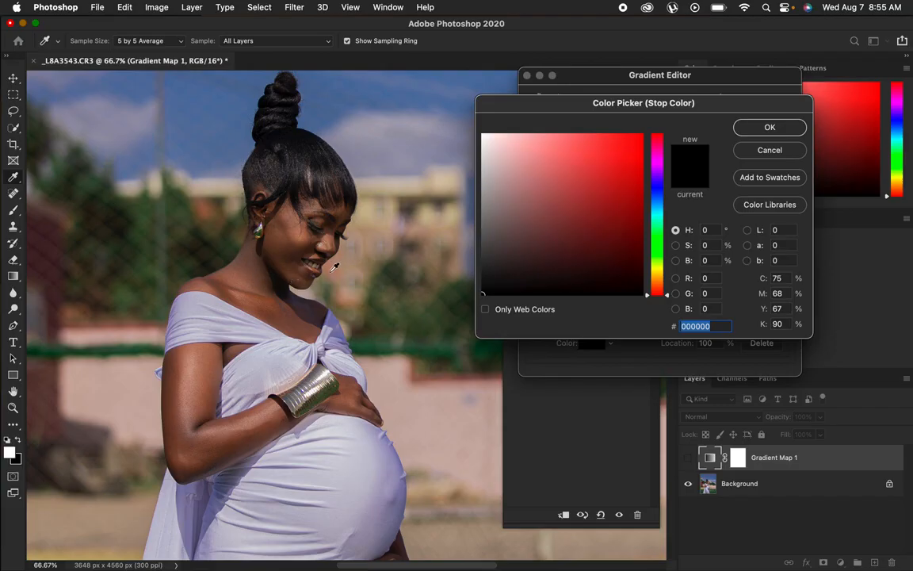
{"action": "left_click", "coordinate": [195, 368]}
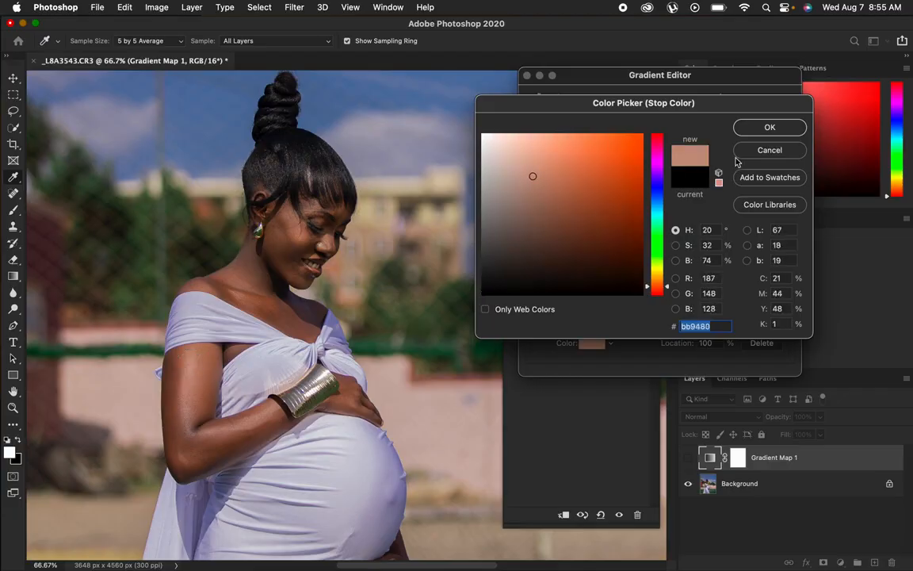
{"action": "left_click", "coordinate": [761, 127]}
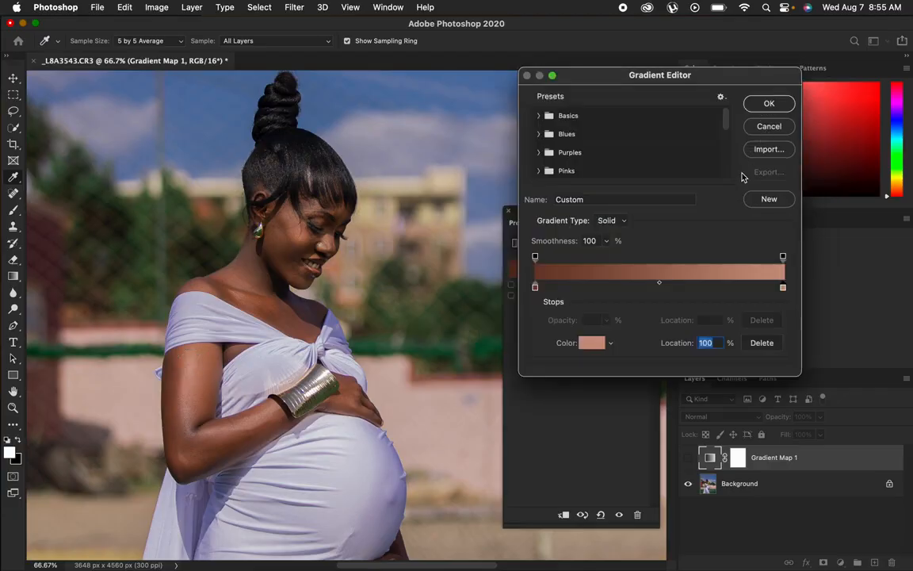
Add a middle colour stop at 50% and give it the midtone skin colour #885a41 sampled from the photo
{"action": "left_click", "coordinate": [652, 287]}
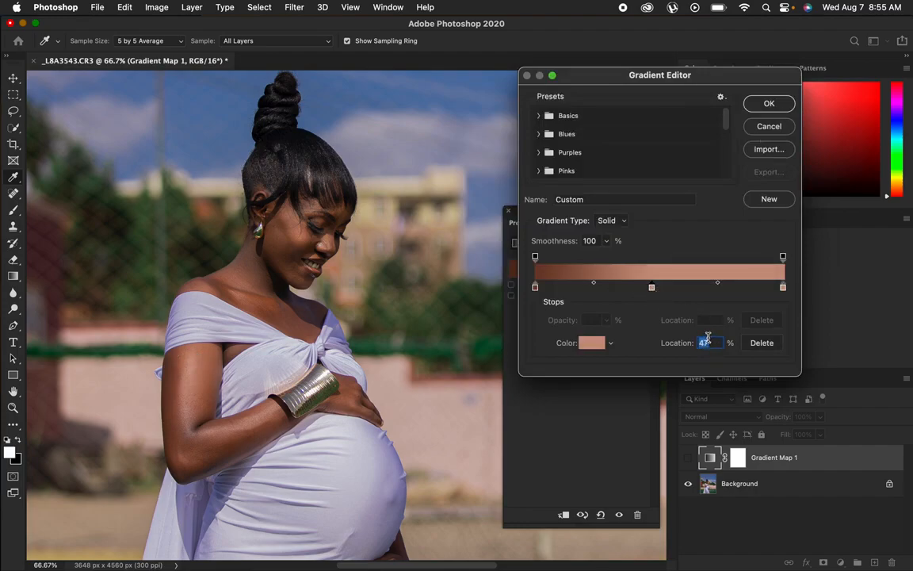
{"action": "type", "text": "50"}
{"action": "left_click", "coordinate": [596, 350]}
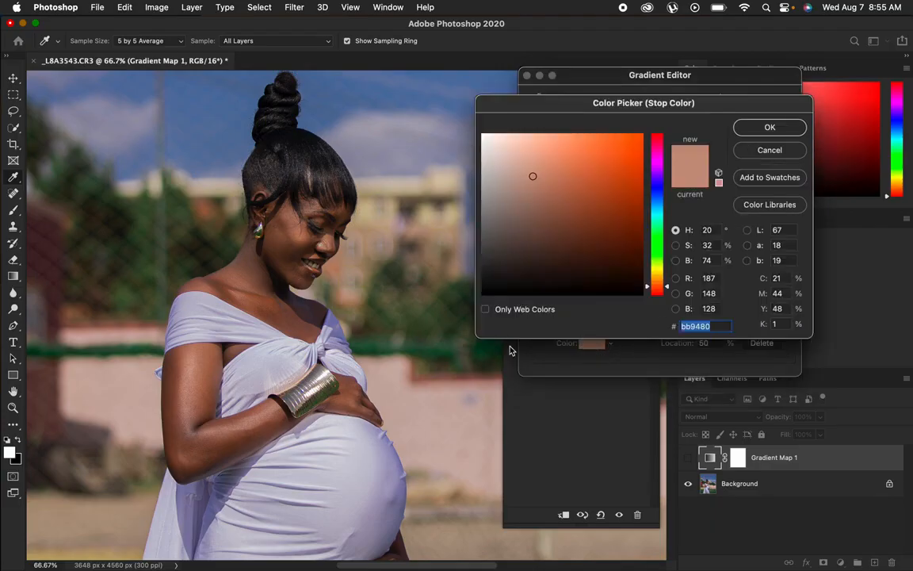
{"action": "left_click", "coordinate": [211, 370]}
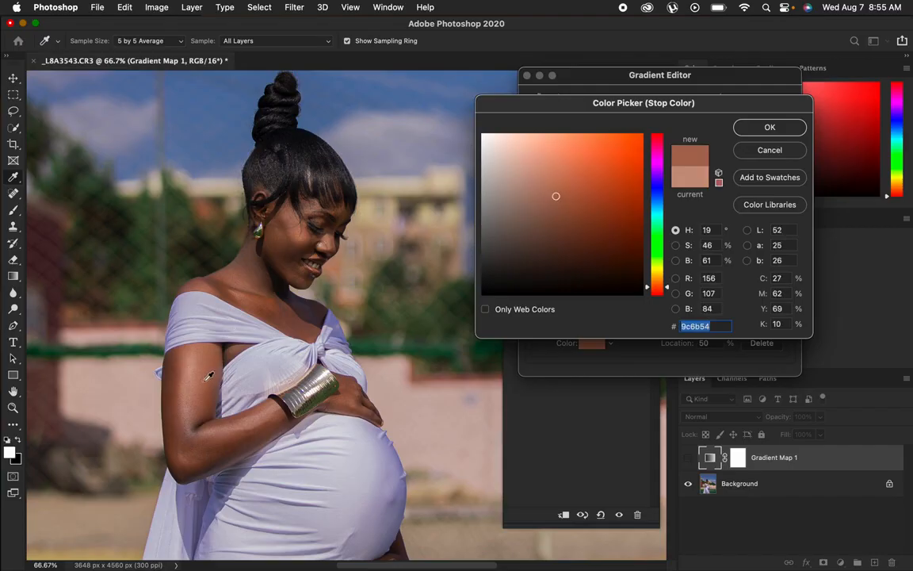
{"action": "left_click", "coordinate": [238, 271]}
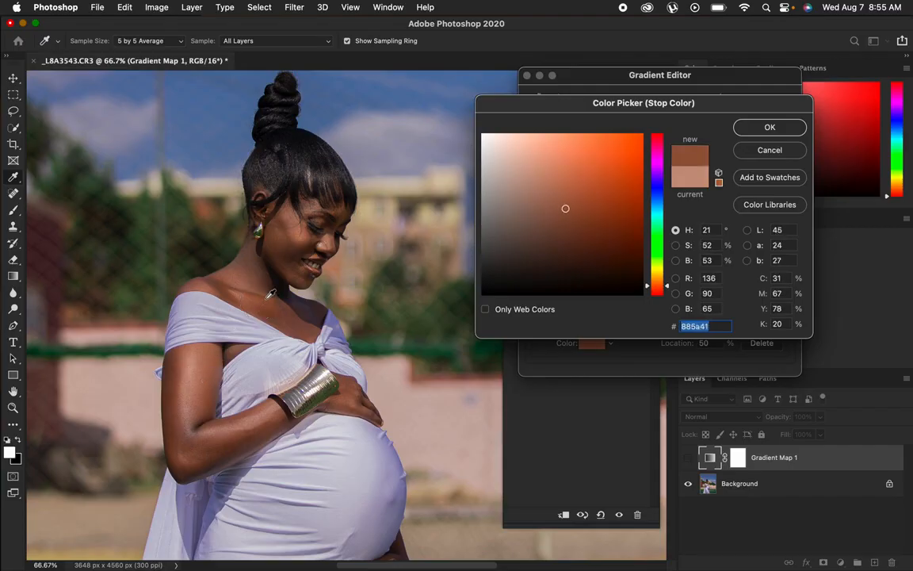
{"action": "left_click", "coordinate": [767, 128]}
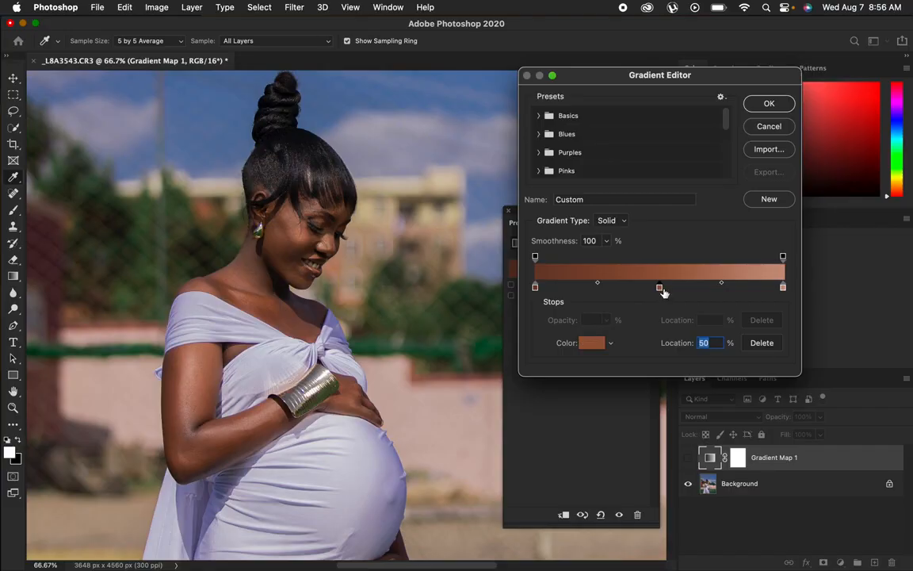
Make the middle stop's colour more saturated, using #895031, and apply the edited gradient
{"action": "left_click", "coordinate": [590, 344]}
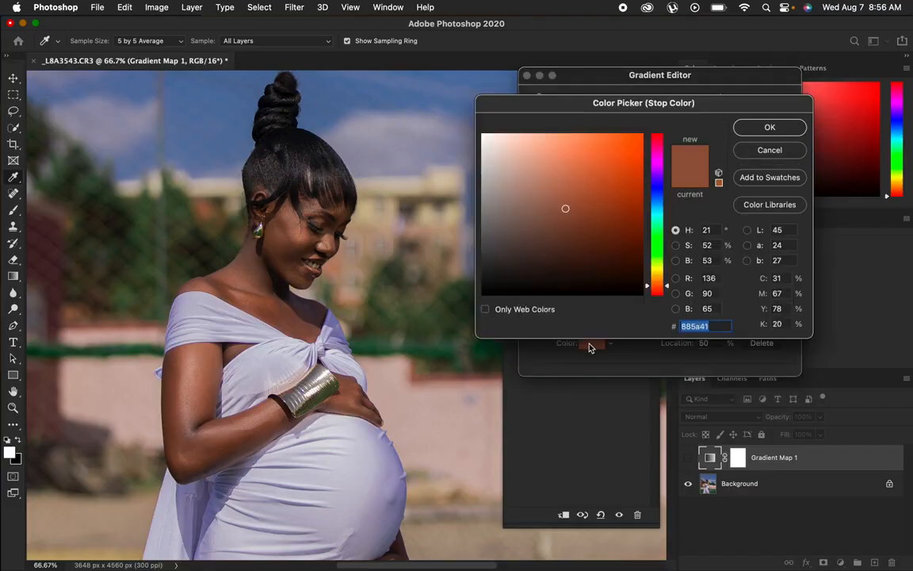
{"action": "left_click", "coordinate": [570, 200]}
{"action": "left_click", "coordinate": [568, 210]}
{"action": "left_click", "coordinate": [544, 210]}
{"action": "left_click", "coordinate": [582, 204]}
{"action": "mouse_move", "coordinate": [582, 205]}
{"action": "left_mouse_down"}
{"action": "mouse_move", "coordinate": [594, 206]}
{"action": "mouse_move", "coordinate": [564, 205]}
{"action": "mouse_move", "coordinate": [590, 203]}
{"action": "left_mouse_up"}
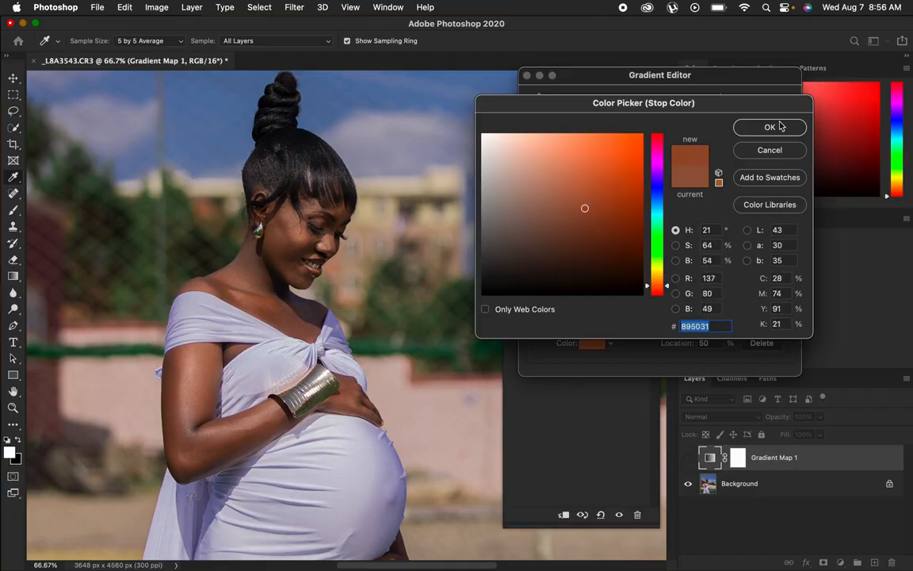
{"action": "left_click", "coordinate": [780, 126]}
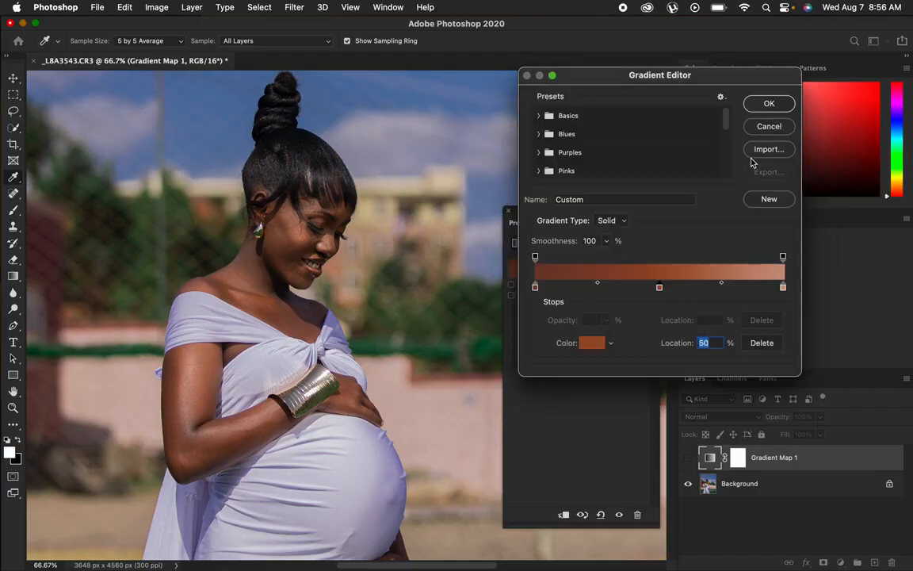
{"action": "left_click", "coordinate": [767, 107]}
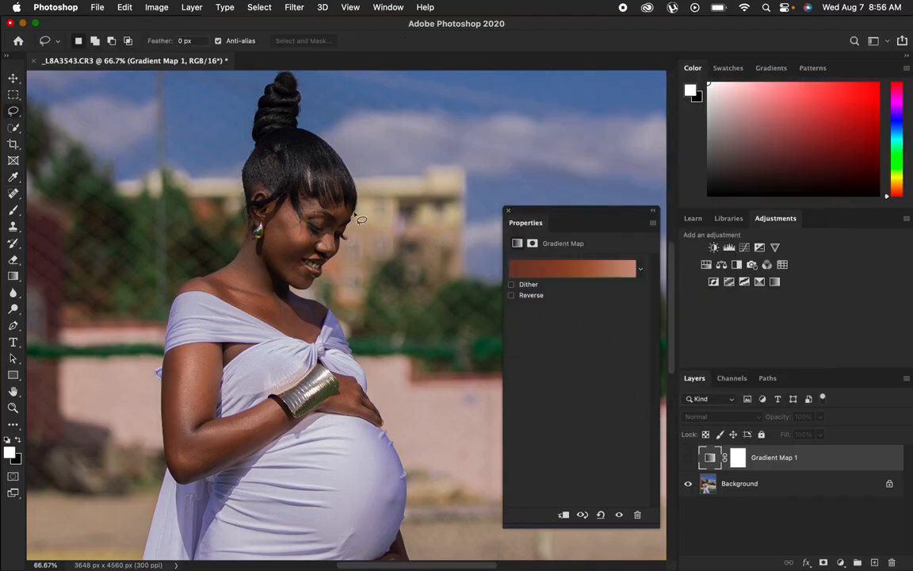
Show the Gradient Map layer again and set its blend mode to Color
{"action": "left_click", "coordinate": [688, 458]}
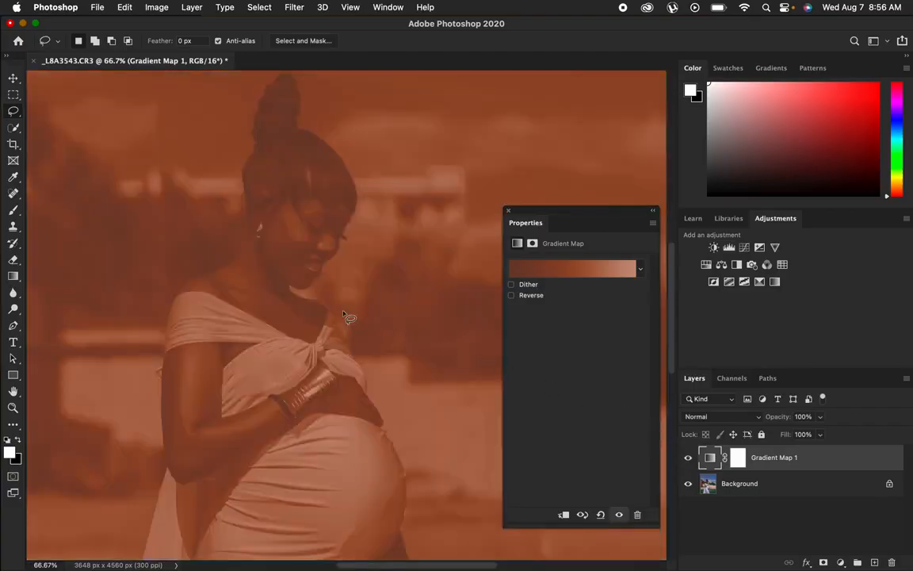
{"action": "left_click", "coordinate": [729, 417]}
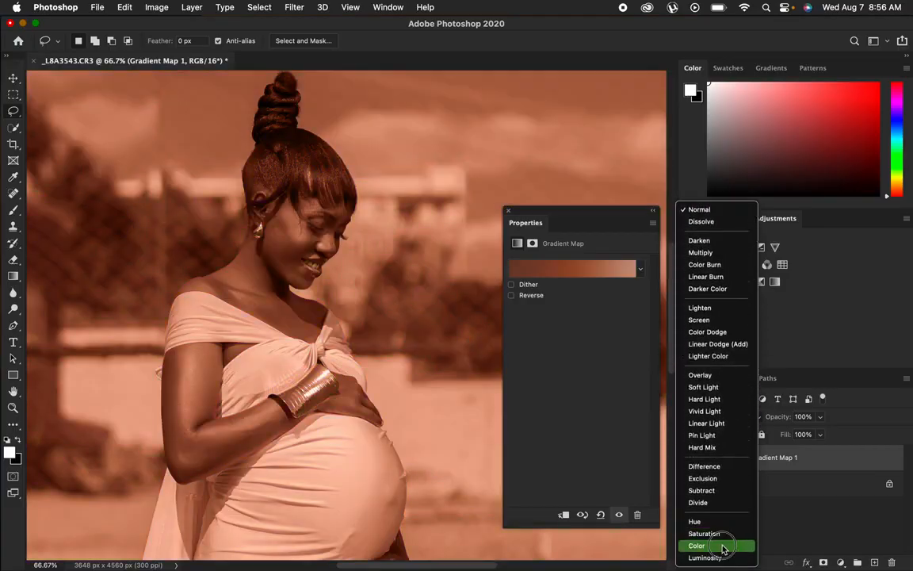
{"action": "left_click", "coordinate": [723, 546]}
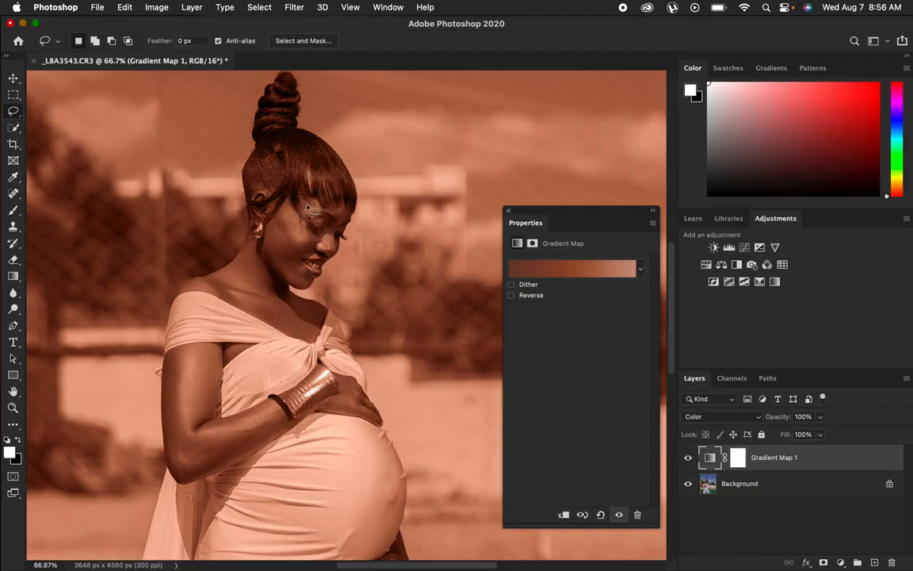
Invert the Gradient Map's layer mask to black and close its properties
{"action": "left_click", "coordinate": [738, 459]}
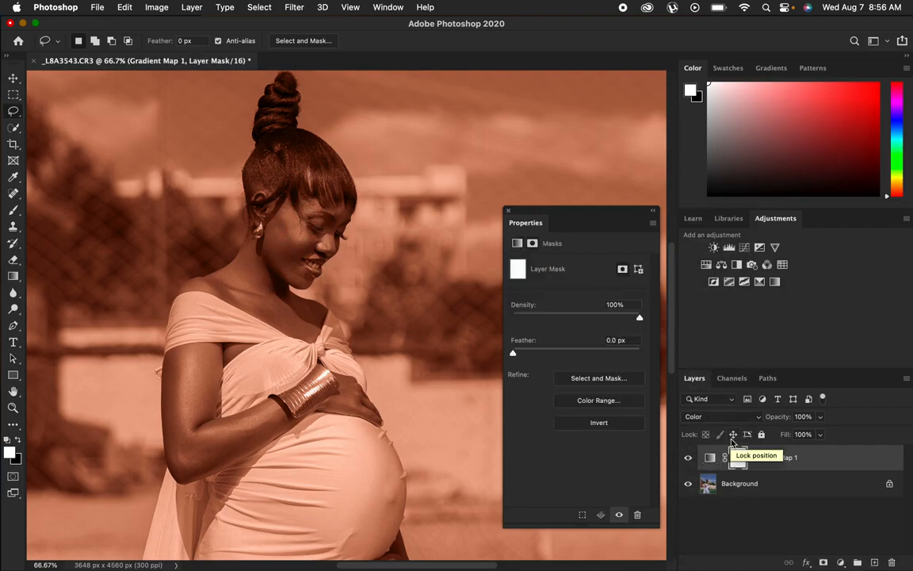
{"action": "key", "text": "super+i"}
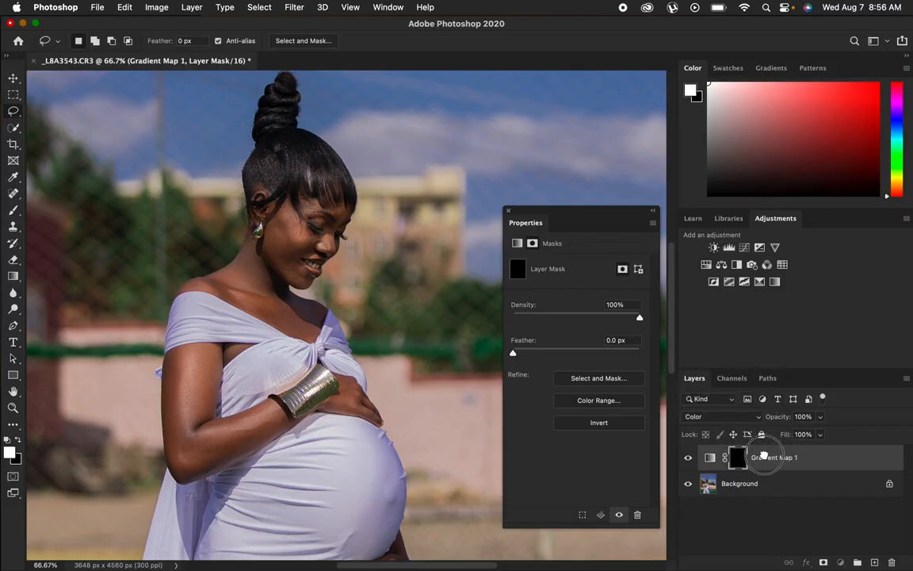
{"action": "left_click", "coordinate": [762, 457]}
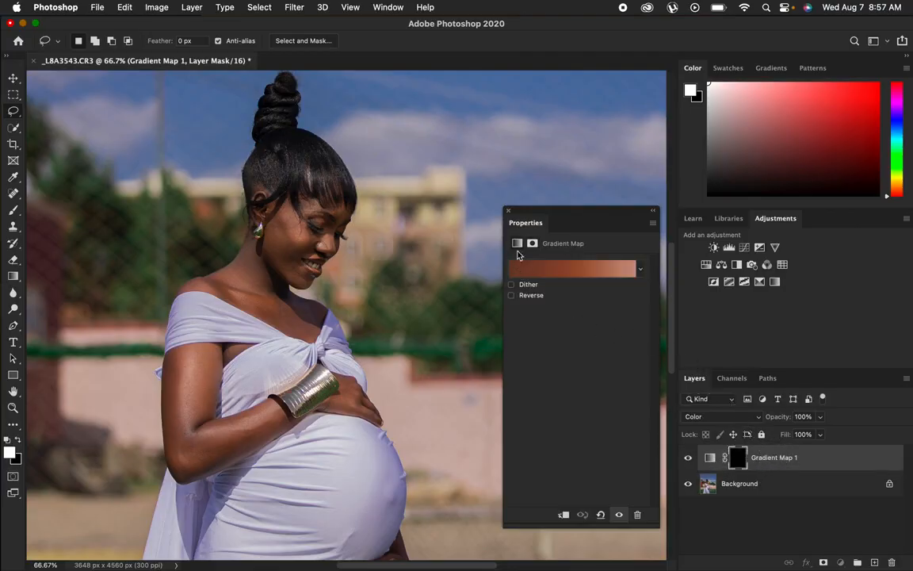
{"action": "left_click", "coordinate": [508, 211]}
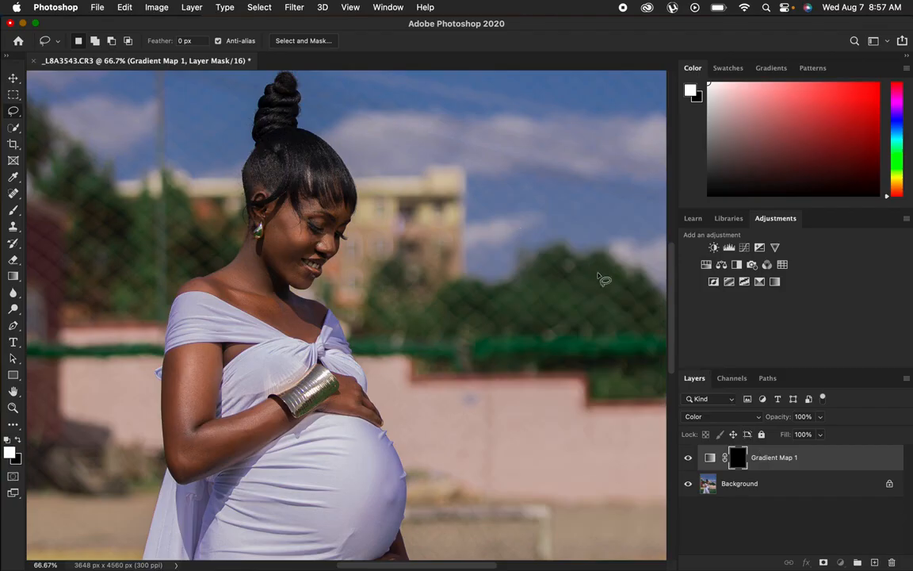
Get the Brush tool ready with the Soft Round tip and white as the foreground colour for painting the mask
{"action": "left_click", "coordinate": [13, 210]}
{"action": "left_click", "coordinate": [65, 208]}
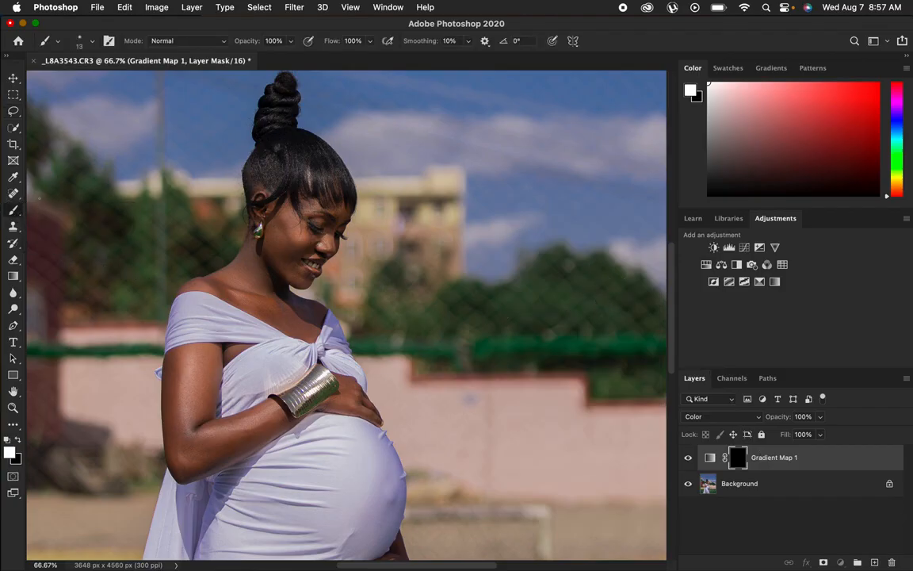
{"action": "left_click", "coordinate": [82, 41]}
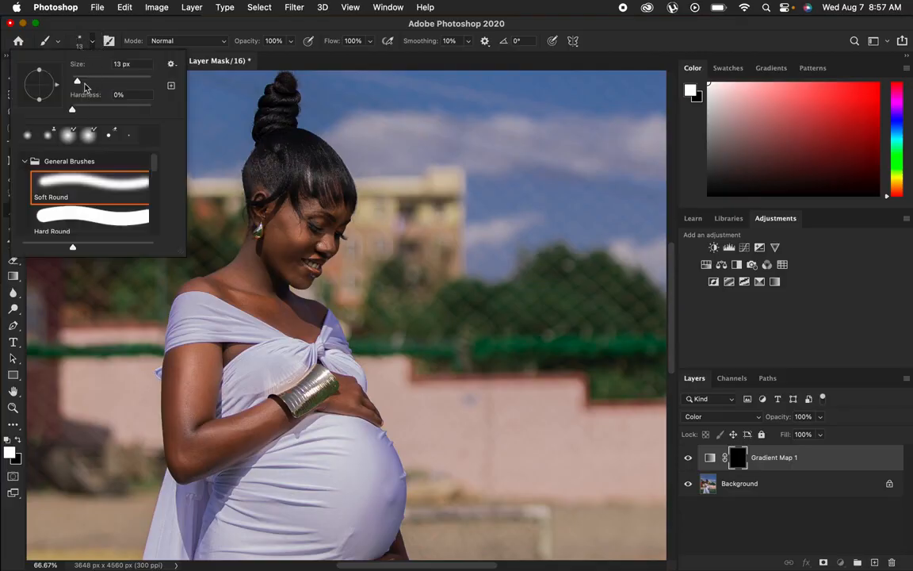
{"action": "left_click", "coordinate": [94, 43]}
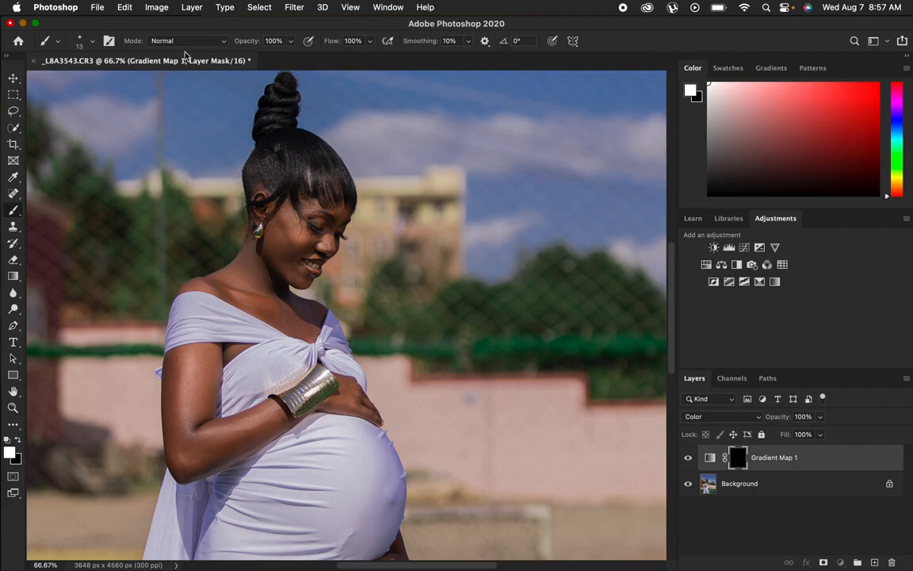
{"action": "left_click", "coordinate": [20, 438]}
{"action": "left_click", "coordinate": [19, 438]}
{"action": "left_click", "coordinate": [19, 439]}
{"action": "left_click", "coordinate": [20, 439]}
{"action": "left_click", "coordinate": [20, 438]}
{"action": "left_click", "coordinate": [19, 438]}
Paint white on the Gradient Map mask over the face, neck, shoulders and arm, using a soft brush of about 150 px
{"action": "key", "text": "bracketright"}
{"action": "key", "text": "bracketright"}
{"action": "key", "text": "bracketright"}
{"action": "key", "text": "bracketright"}
{"action": "key", "text": "bracketleft"}
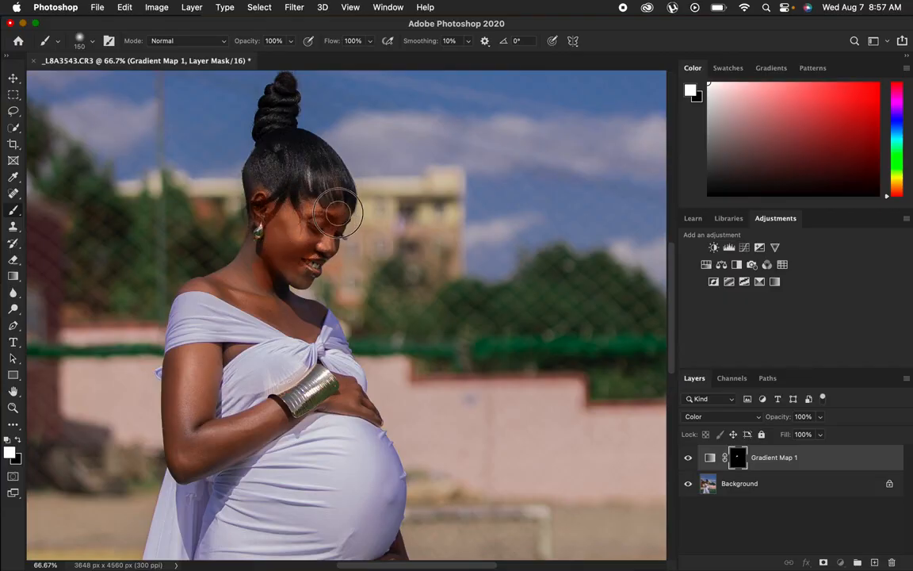
{"action": "mouse_move", "coordinate": [222, 284]}
{"action": "left_mouse_down"}
{"action": "mouse_move", "coordinate": [208, 242]}
{"action": "mouse_move", "coordinate": [231, 215]}
{"action": "mouse_move", "coordinate": [233, 236]}
{"action": "mouse_move", "coordinate": [283, 311]}
{"action": "left_mouse_up"}
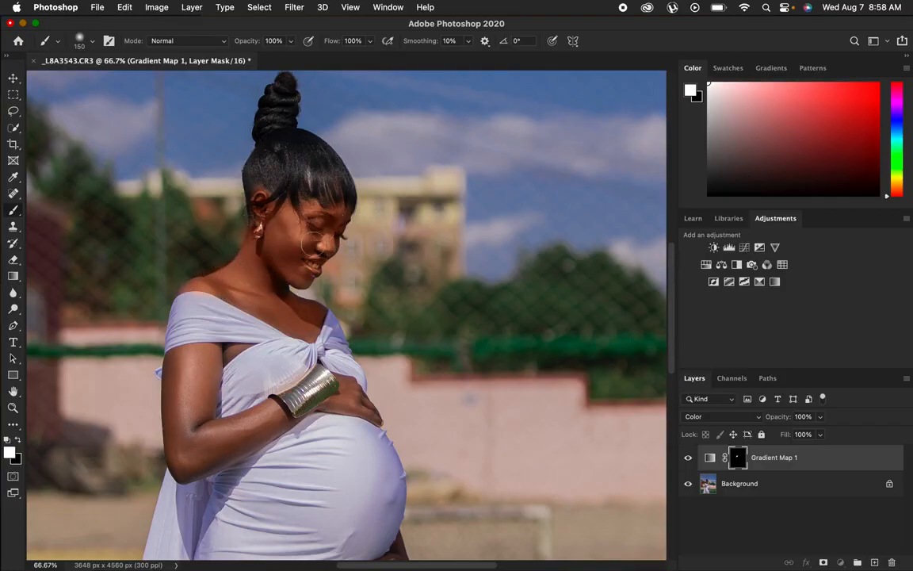
{"action": "mouse_move", "coordinate": [187, 371]}
{"action": "left_mouse_down"}
{"action": "mouse_move", "coordinate": [184, 418]}
{"action": "mouse_move", "coordinate": [216, 447]}
{"action": "mouse_move", "coordinate": [236, 408]}
{"action": "mouse_move", "coordinate": [205, 429]}
{"action": "mouse_move", "coordinate": [180, 358]}
{"action": "mouse_move", "coordinate": [199, 361]}
{"action": "mouse_move", "coordinate": [170, 396]}
{"action": "mouse_move", "coordinate": [185, 420]}
{"action": "mouse_move", "coordinate": [238, 397]}
{"action": "mouse_move", "coordinate": [276, 420]}
{"action": "mouse_move", "coordinate": [355, 393]}
{"action": "mouse_move", "coordinate": [336, 407]}
{"action": "mouse_move", "coordinate": [345, 406]}
{"action": "mouse_move", "coordinate": [321, 355]}
{"action": "mouse_move", "coordinate": [347, 382]}
{"action": "mouse_move", "coordinate": [328, 400]}
{"action": "mouse_move", "coordinate": [184, 480]}
{"action": "mouse_move", "coordinate": [165, 433]}
{"action": "mouse_move", "coordinate": [165, 372]}
{"action": "mouse_move", "coordinate": [190, 342]}
{"action": "mouse_move", "coordinate": [216, 368]}
{"action": "mouse_move", "coordinate": [199, 349]}
{"action": "mouse_move", "coordinate": [187, 378]}
{"action": "mouse_move", "coordinate": [170, 381]}
{"action": "mouse_move", "coordinate": [179, 435]}
{"action": "left_mouse_up"}
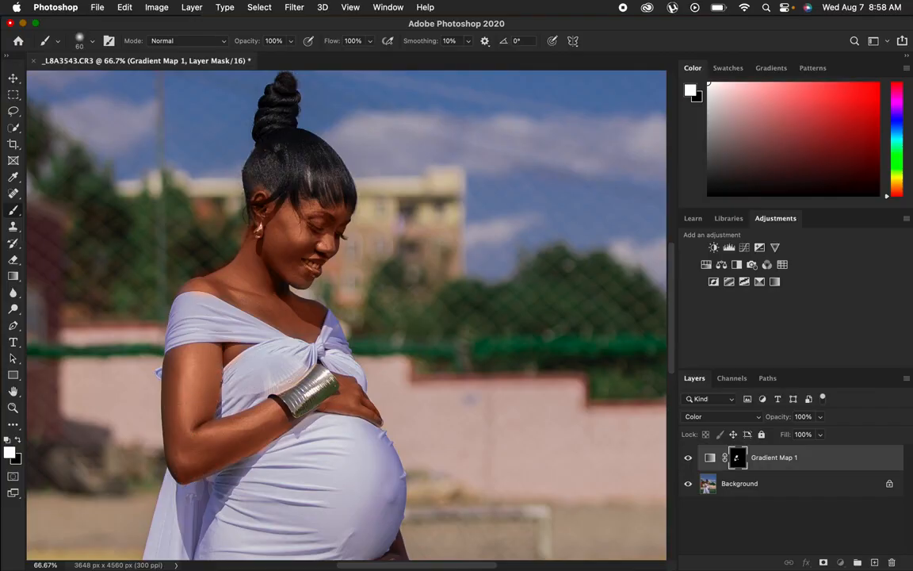
Paint white on the mask over the hand below the belly with the 60 px soft brush
{"action": "left_click_drag", "start_coordinate": [393, 428], "coordinate": [400, 236]}
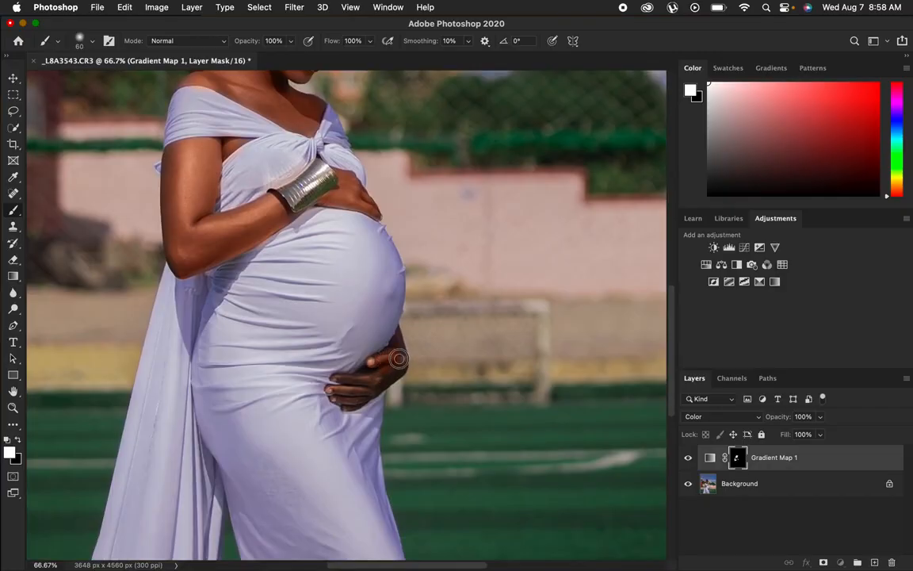
{"action": "mouse_move", "coordinate": [397, 337]}
{"action": "left_mouse_down"}
{"action": "mouse_move", "coordinate": [347, 387]}
{"action": "mouse_move", "coordinate": [394, 369]}
{"action": "left_mouse_up"}
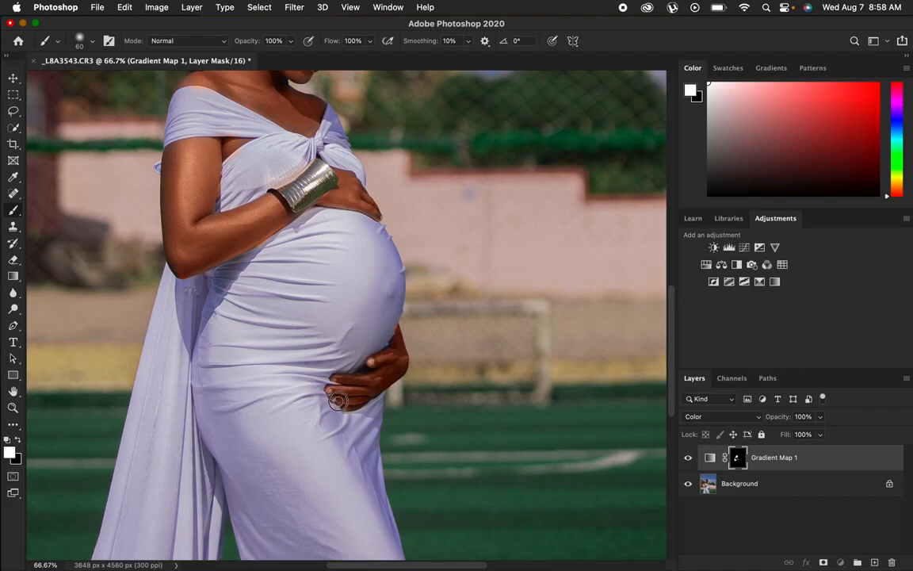
{"action": "left_click", "coordinate": [92, 42]}
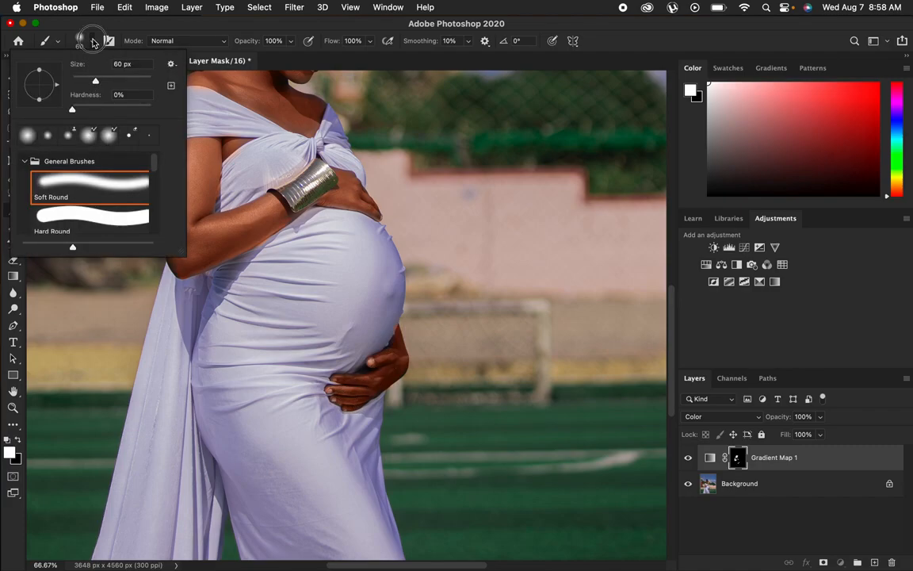
{"action": "left_click", "coordinate": [92, 41]}
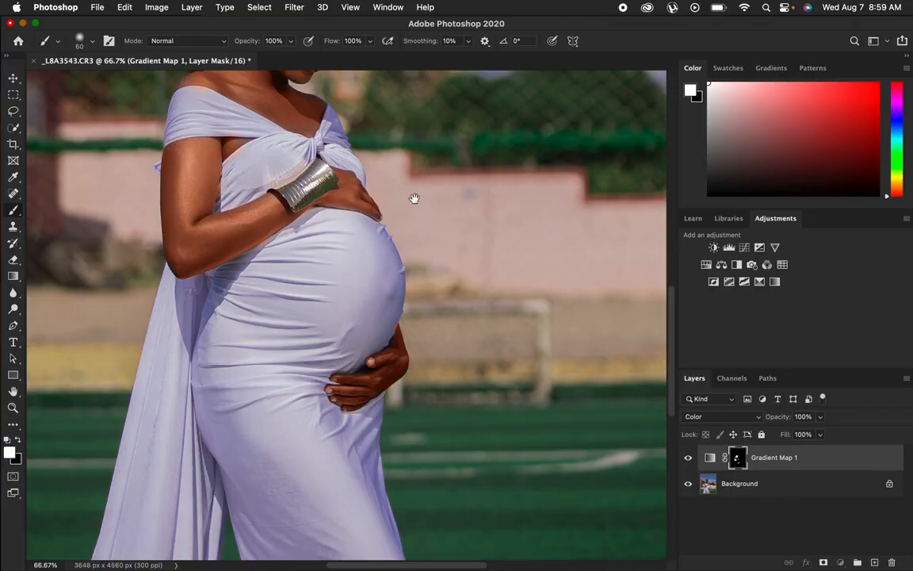
Paint black on the mask along the dress edge beside the upper arm to remove the skin-colour spill
{"action": "left_click_drag", "start_coordinate": [414, 198], "coordinate": [429, 285]}
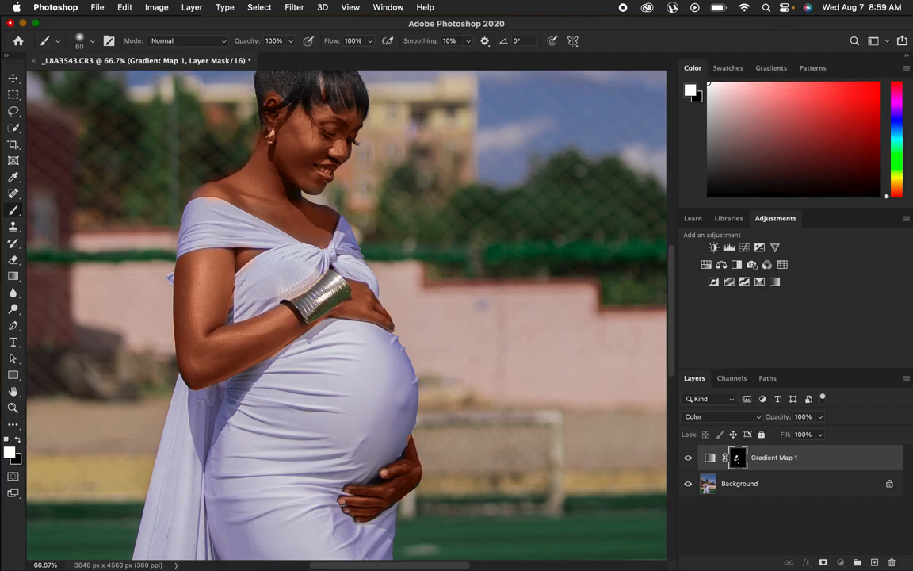
{"action": "left_click", "coordinate": [19, 440]}
{"action": "key", "text": "super+equal"}
{"action": "key", "text": "super+equal"}
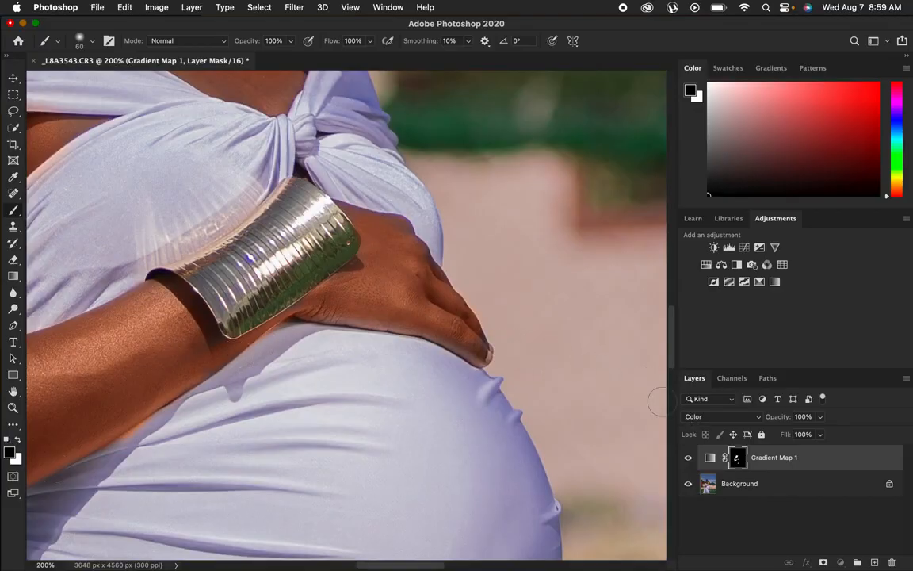
{"action": "mouse_move", "coordinate": [288, 200]}
{"action": "left_mouse_down"}
{"action": "mouse_move", "coordinate": [340, 232]}
{"action": "mouse_move", "coordinate": [363, 261]}
{"action": "left_mouse_up"}
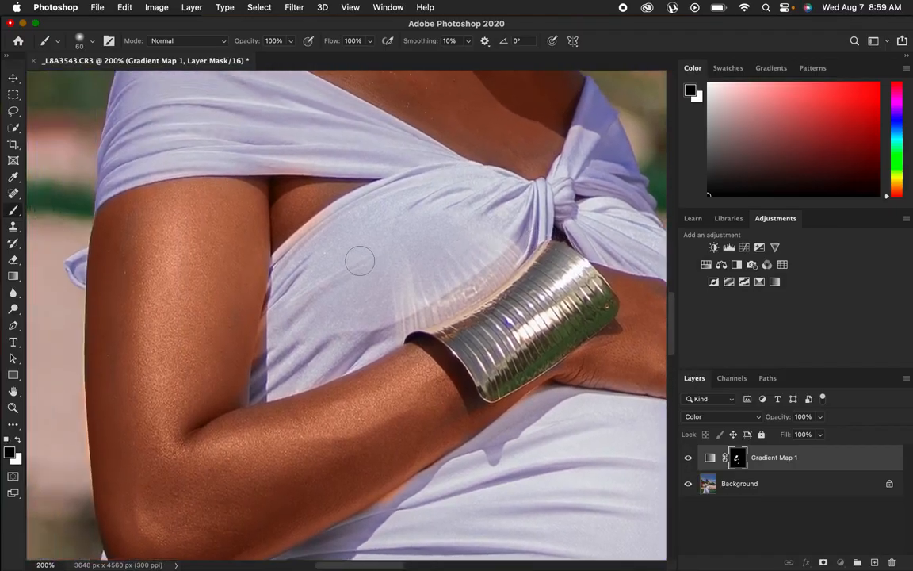
{"action": "mouse_move", "coordinate": [328, 228]}
{"action": "left_mouse_down"}
{"action": "mouse_move", "coordinate": [295, 259]}
{"action": "mouse_move", "coordinate": [301, 285]}
{"action": "mouse_move", "coordinate": [279, 324]}
{"action": "mouse_move", "coordinate": [274, 358]}
{"action": "mouse_move", "coordinate": [246, 337]}
{"action": "left_mouse_up"}
Touch up the mask with white over the chest and underarm skin and with black over the dress's neckline fabric
{"action": "left_click", "coordinate": [20, 439]}
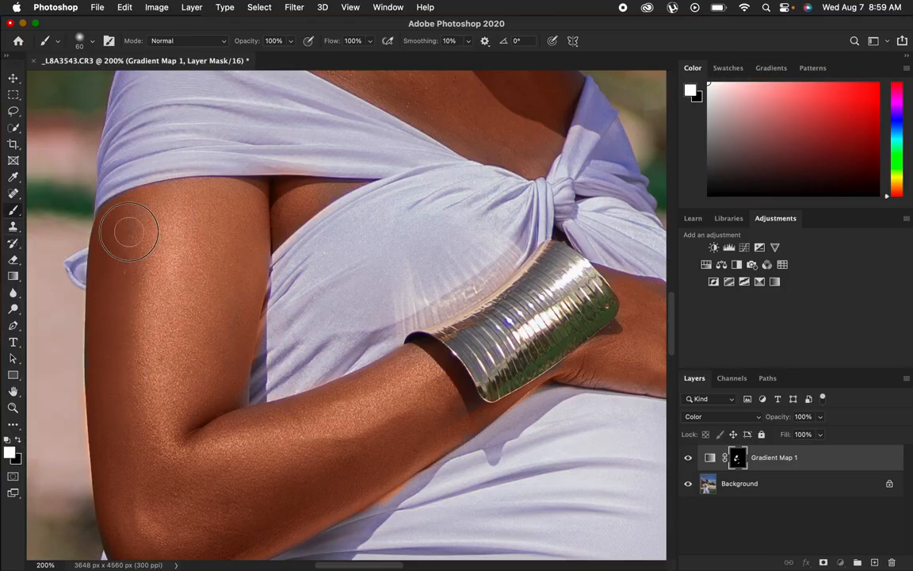
{"action": "left_click", "coordinate": [352, 183]}
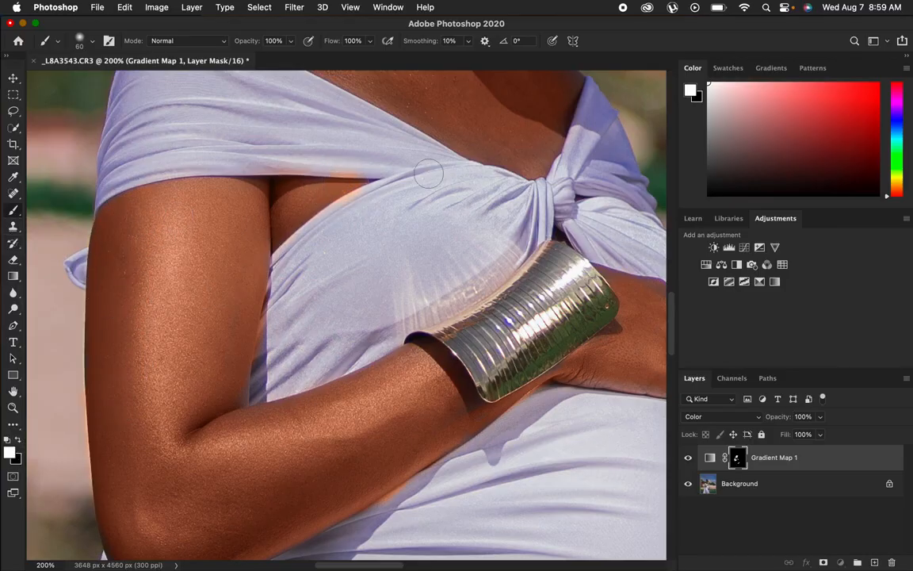
{"action": "mouse_move", "coordinate": [486, 134]}
{"action": "left_mouse_down"}
{"action": "mouse_move", "coordinate": [524, 150]}
{"action": "mouse_move", "coordinate": [546, 133]}
{"action": "mouse_move", "coordinate": [507, 140]}
{"action": "mouse_move", "coordinate": [444, 128]}
{"action": "mouse_move", "coordinate": [349, 75]}
{"action": "mouse_move", "coordinate": [402, 96]}
{"action": "mouse_move", "coordinate": [363, 85]}
{"action": "left_mouse_up"}
{"action": "key", "text": "x"}
{"action": "mouse_move", "coordinate": [370, 199]}
{"action": "left_mouse_down"}
{"action": "mouse_move", "coordinate": [312, 244]}
{"action": "mouse_move", "coordinate": [327, 160]}
{"action": "mouse_move", "coordinate": [348, 157]}
{"action": "mouse_move", "coordinate": [275, 151]}
{"action": "left_mouse_up"}
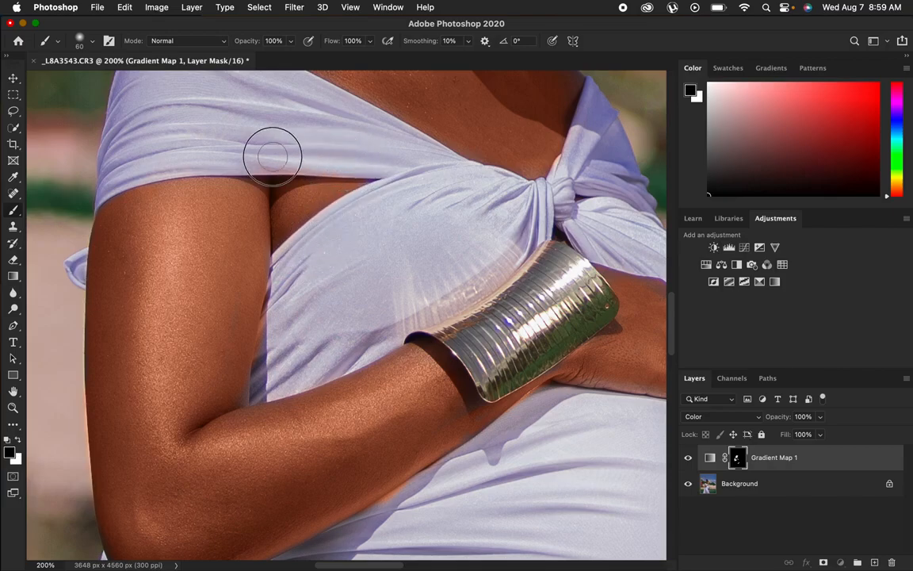
Mask the Gradient Map off the earring in black and, with a 35 px brush, off the teeth
{"action": "left_click_drag", "start_coordinate": [499, 178], "coordinate": [479, 301]}
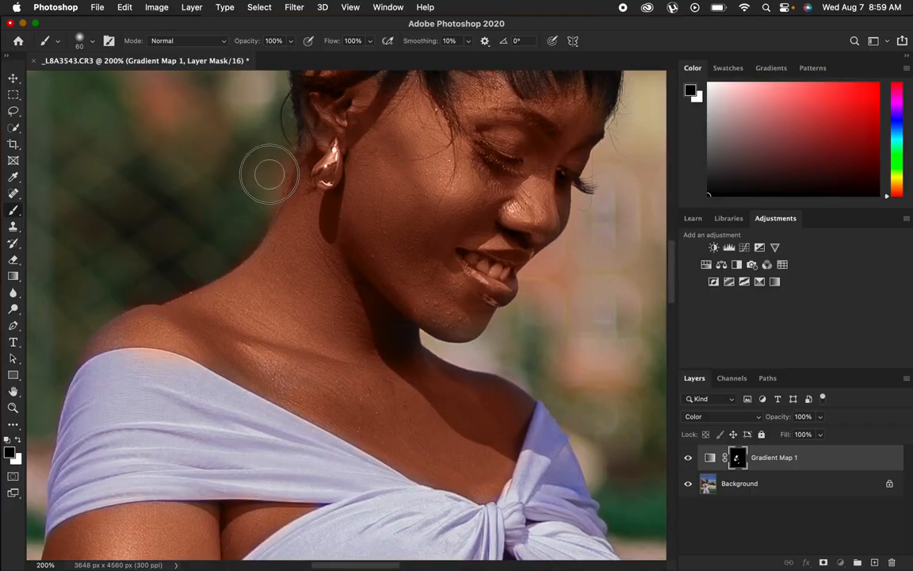
{"action": "mouse_move", "coordinate": [286, 161]}
{"action": "left_mouse_down"}
{"action": "mouse_move", "coordinate": [326, 164]}
{"action": "mouse_move", "coordinate": [324, 171]}
{"action": "mouse_move", "coordinate": [332, 156]}
{"action": "mouse_move", "coordinate": [316, 175]}
{"action": "mouse_move", "coordinate": [303, 141]}
{"action": "left_mouse_up"}
{"action": "key", "text": "["}
{"action": "key", "text": "["}
{"action": "key", "text": "["}
{"action": "key", "text": "["}
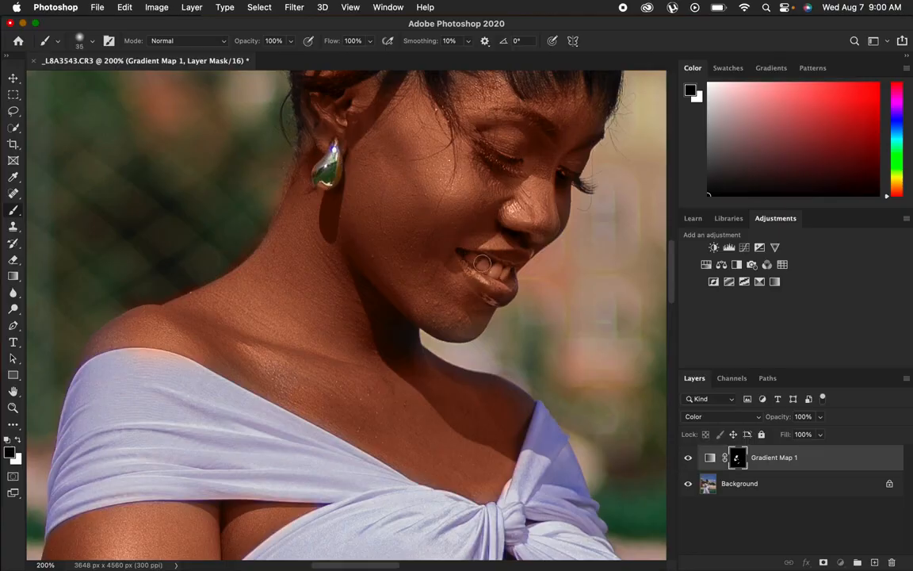
{"action": "mouse_move", "coordinate": [492, 269]}
{"action": "left_mouse_down"}
{"action": "mouse_move", "coordinate": [484, 263]}
{"action": "mouse_move", "coordinate": [495, 262]}
{"action": "mouse_move", "coordinate": [487, 266]}
{"action": "mouse_move", "coordinate": [495, 291]}
{"action": "mouse_move", "coordinate": [472, 261]}
{"action": "mouse_move", "coordinate": [438, 245]}
{"action": "mouse_move", "coordinate": [514, 262]}
{"action": "mouse_move", "coordinate": [515, 273]}
{"action": "mouse_move", "coordinate": [486, 258]}
{"action": "mouse_move", "coordinate": [483, 290]}
{"action": "mouse_move", "coordinate": [476, 259]}
{"action": "mouse_move", "coordinate": [476, 267]}
{"action": "mouse_move", "coordinate": [463, 254]}
{"action": "mouse_move", "coordinate": [481, 259]}
{"action": "left_mouse_up"}
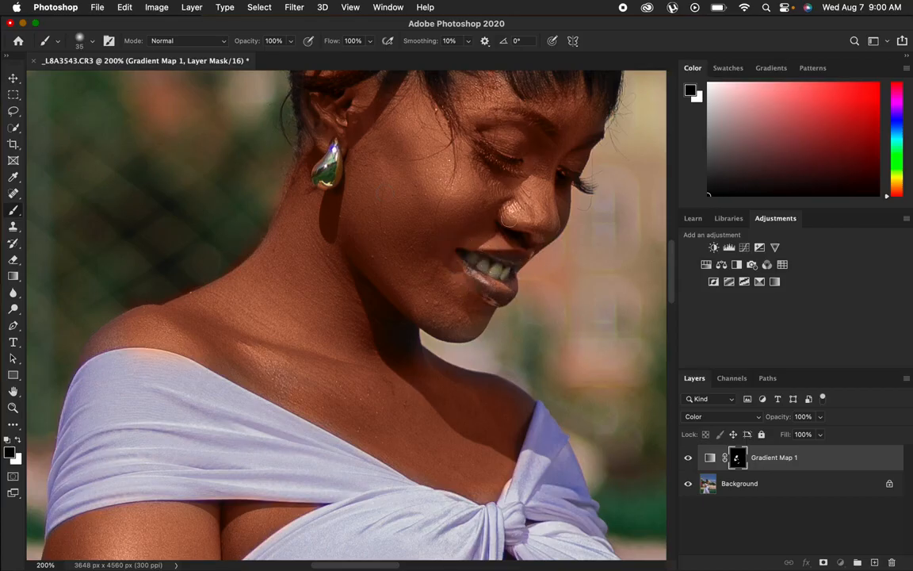
Mask the Gradient Map off the eyelid makeup and, with a 9 px brush, off the eyebrow
{"action": "mouse_move", "coordinate": [492, 154]}
{"action": "left_mouse_down"}
{"action": "mouse_move", "coordinate": [478, 142]}
{"action": "mouse_move", "coordinate": [506, 159]}
{"action": "mouse_move", "coordinate": [470, 153]}
{"action": "mouse_move", "coordinate": [494, 153]}
{"action": "mouse_move", "coordinate": [437, 133]}
{"action": "mouse_move", "coordinate": [515, 158]}
{"action": "left_mouse_up"}
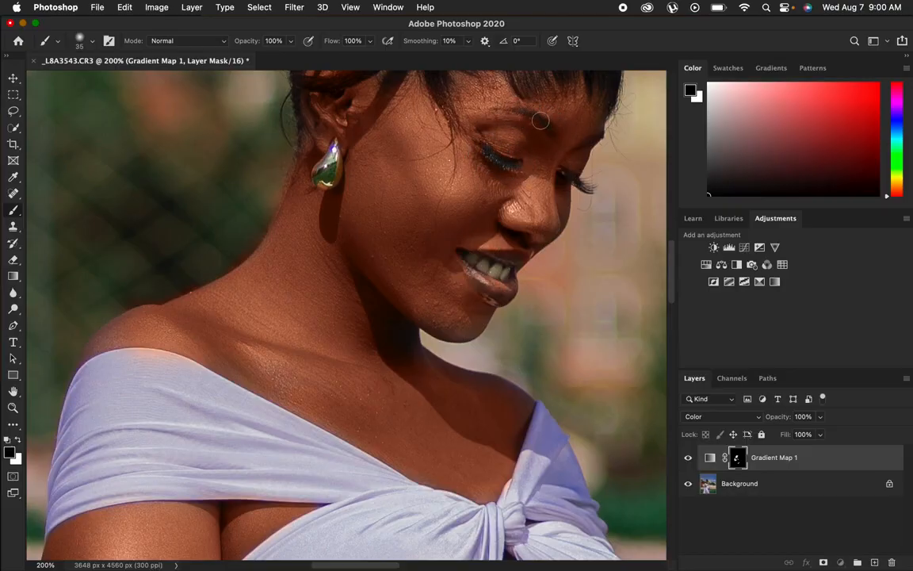
{"action": "key", "text": "bracketleft"}
{"action": "key", "text": "bracketleft"}
{"action": "mouse_move", "coordinate": [507, 111]}
{"action": "left_mouse_down"}
{"action": "mouse_move", "coordinate": [493, 110]}
{"action": "mouse_move", "coordinate": [519, 112]}
{"action": "left_mouse_up"}
{"action": "key", "text": "x"}
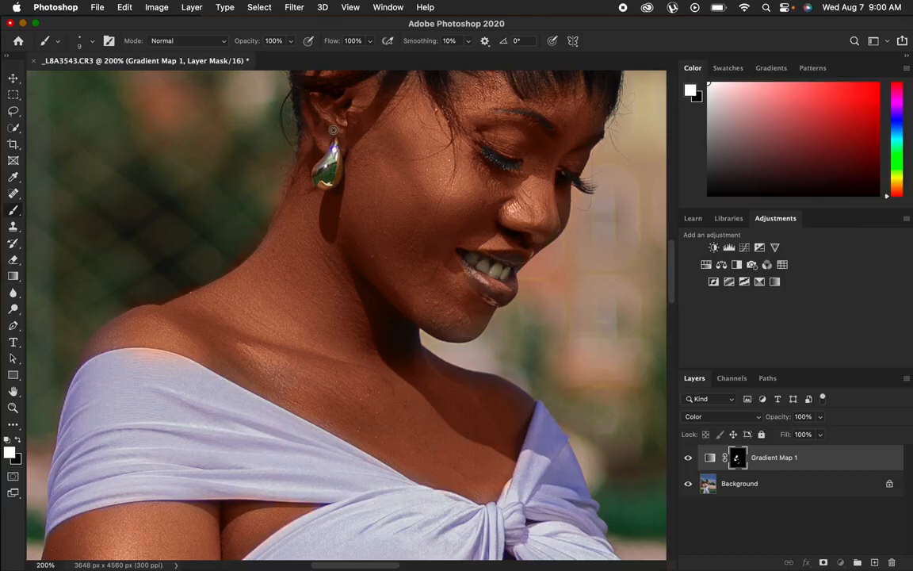
Check the skin tone against the whole portrait and lower the Gradient Map layer's opacity to 61%
{"action": "key", "text": "super+minus"}
{"action": "key", "text": "super+minus"}
{"action": "key", "text": "super+minus"}
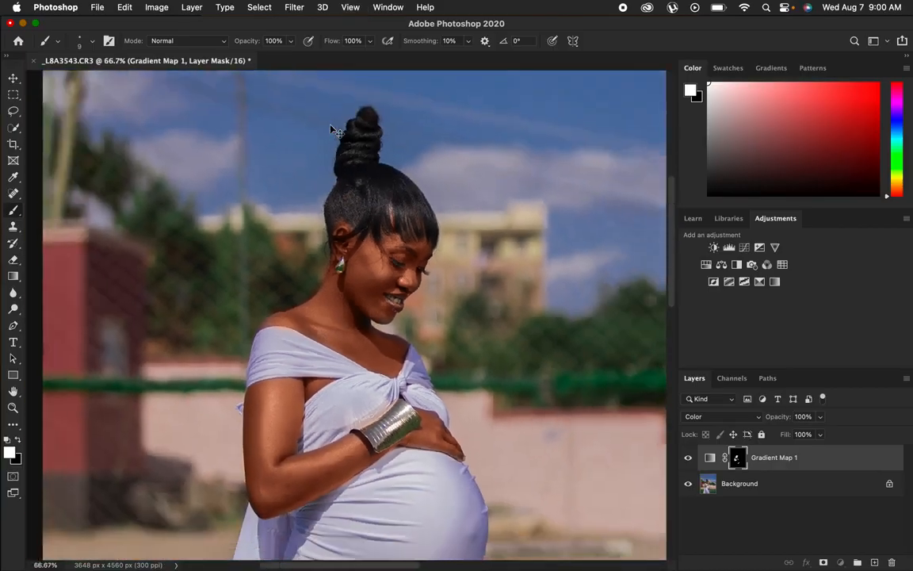
{"action": "key", "text": "super+minus"}
{"action": "key", "text": "super+plus"}
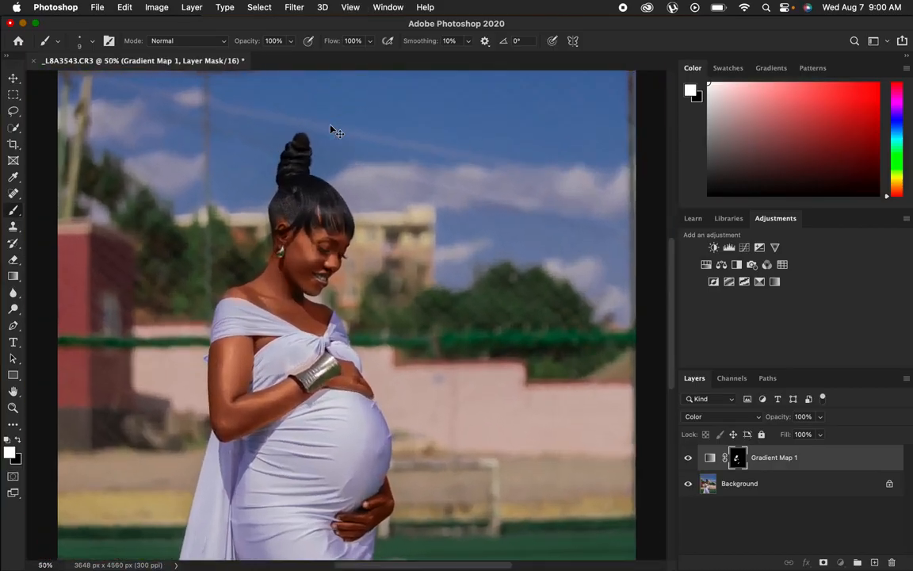
{"action": "key", "text": "super+plus"}
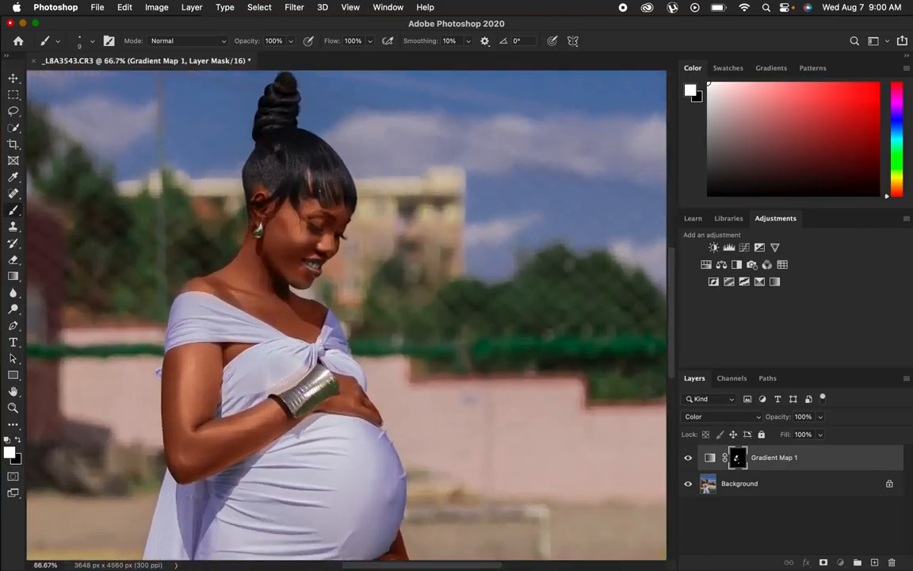
{"action": "key", "text": "x"}
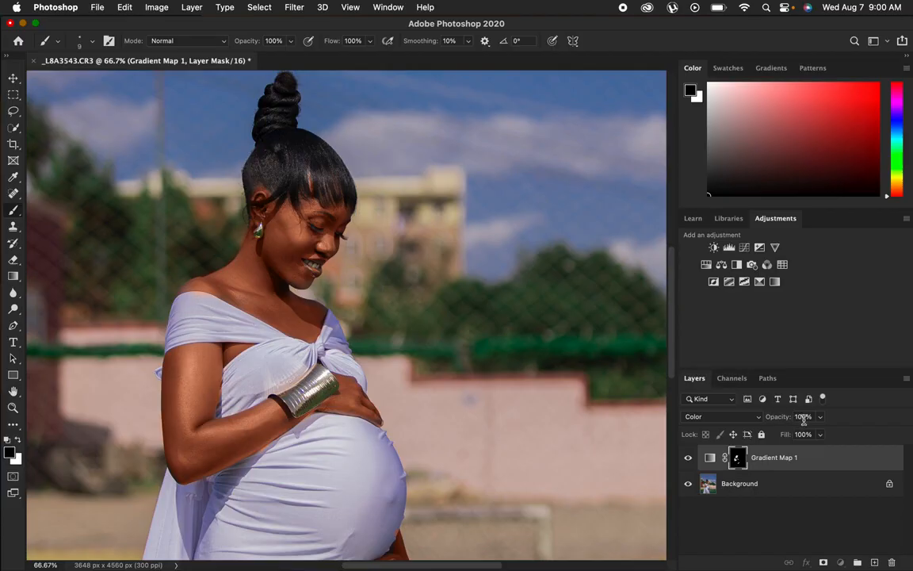
{"action": "left_click_drag", "start_coordinate": [820, 418], "coordinate": [805, 436]}
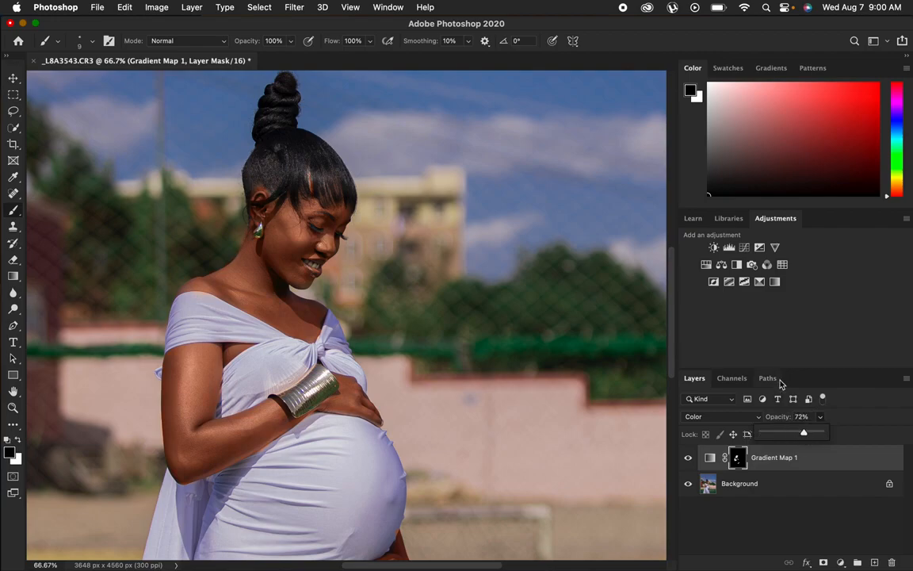
{"action": "key", "text": "super+minus"}
{"action": "key", "text": "super+minus"}
{"action": "key", "text": "super+minus"}
{"action": "key", "text": "super+plus"}
{"action": "left_click_drag", "start_coordinate": [820, 418], "coordinate": [814, 438]}
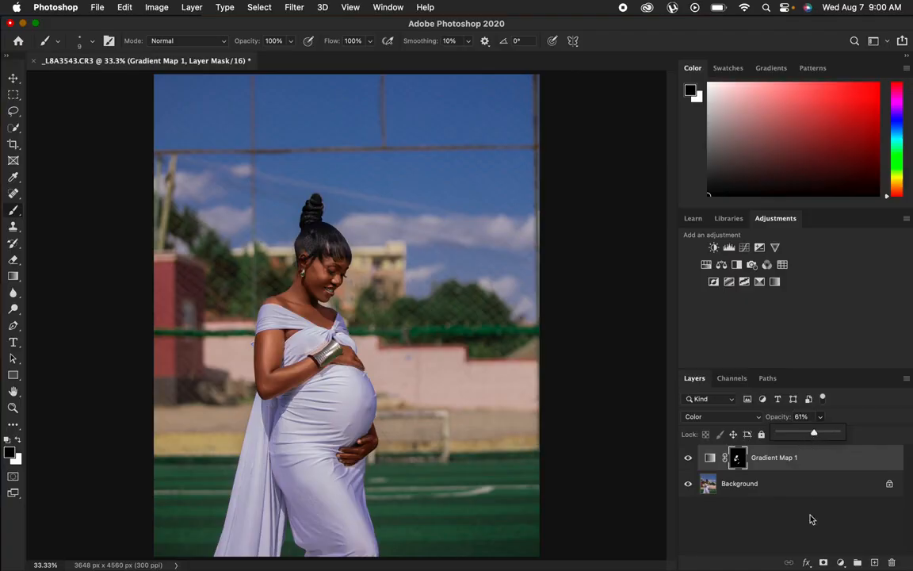
Add a Selective Color adjustment layer and set its Blues to Cyan +54, Yellow -20 and Black +15
{"action": "left_click", "coordinate": [839, 562]}
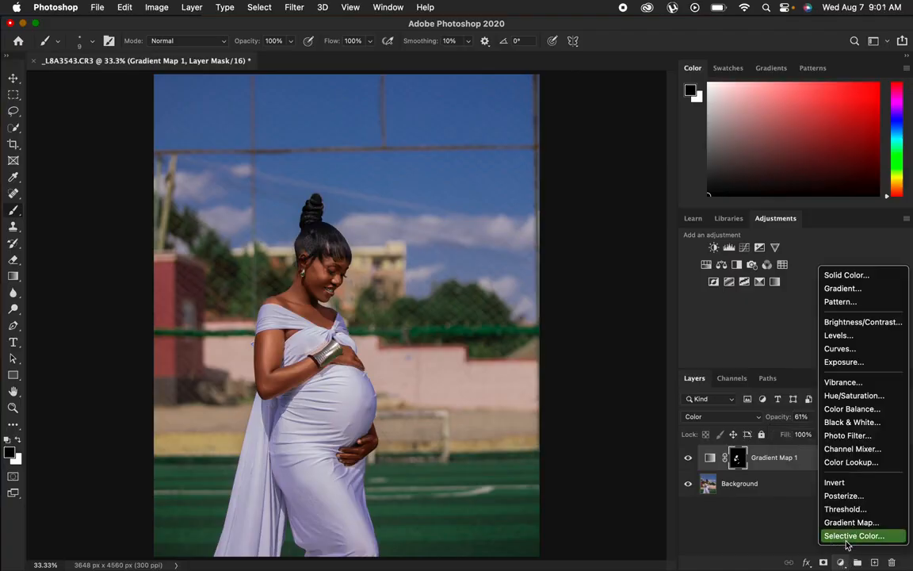
{"action": "left_click", "coordinate": [849, 536]}
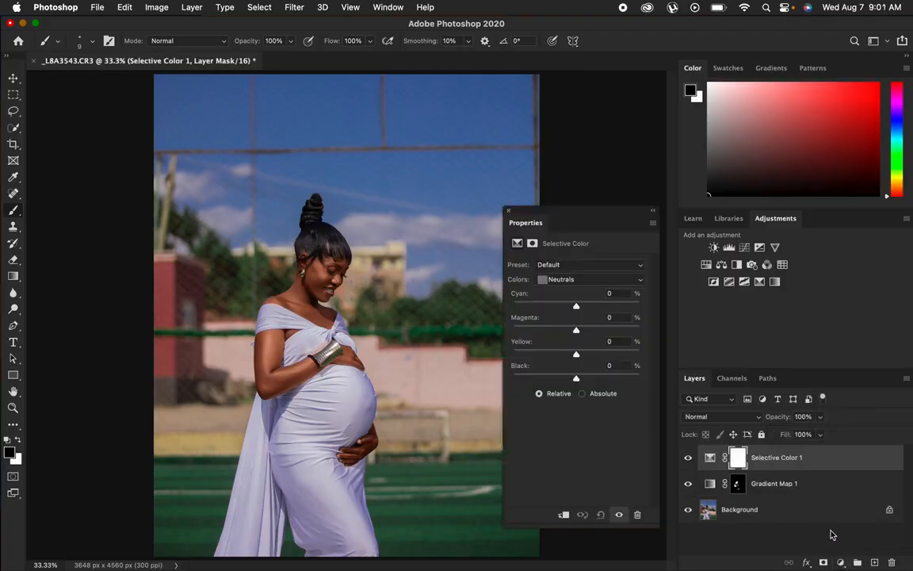
{"action": "left_click", "coordinate": [578, 282]}
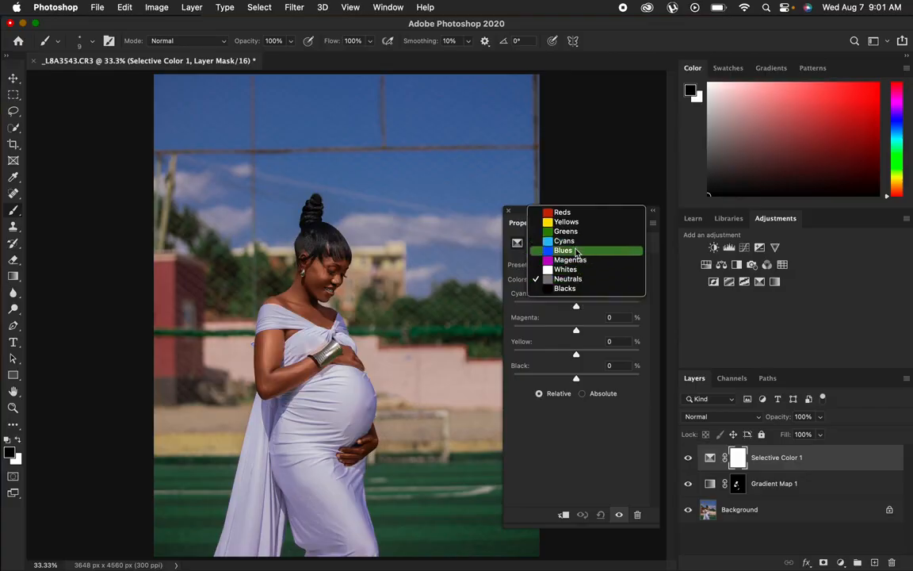
{"action": "left_click", "coordinate": [575, 251]}
{"action": "left_click_drag", "start_coordinate": [578, 307], "coordinate": [581, 308]}
{"action": "left_click_drag", "start_coordinate": [580, 381], "coordinate": [564, 358]}
{"action": "left_click_drag", "start_coordinate": [575, 300], "coordinate": [611, 309]}
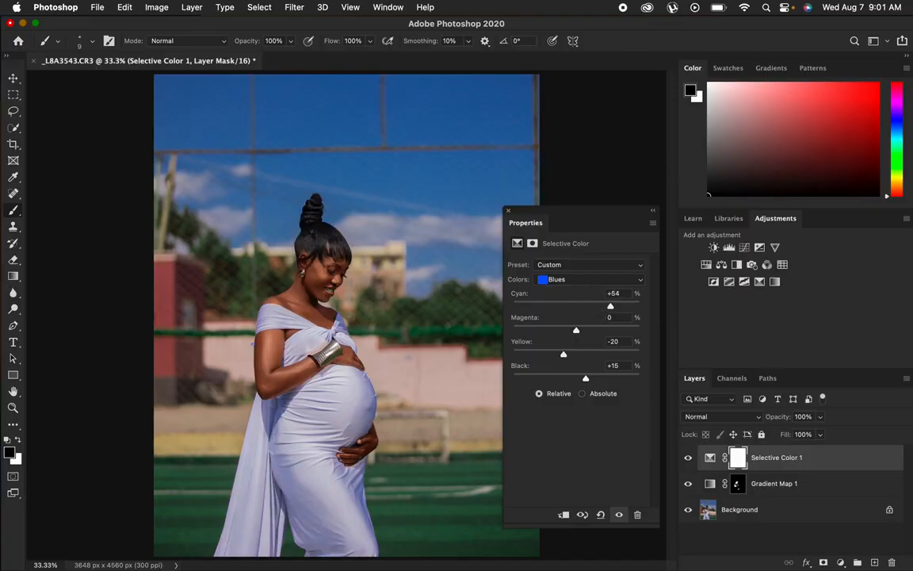
Set the Selective Color Blacks to Yellow -4 and Black +7, and close the adjustment's properties
{"action": "left_click", "coordinate": [560, 279]}
{"action": "left_click", "coordinate": [563, 316]}
{"action": "left_click_drag", "start_coordinate": [579, 380], "coordinate": [575, 355]}
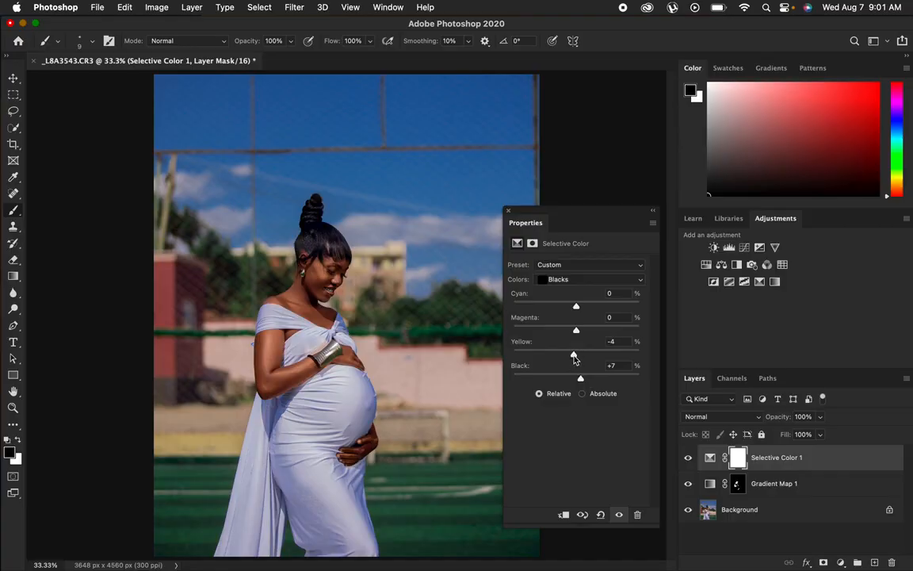
{"action": "left_click", "coordinate": [508, 210]}
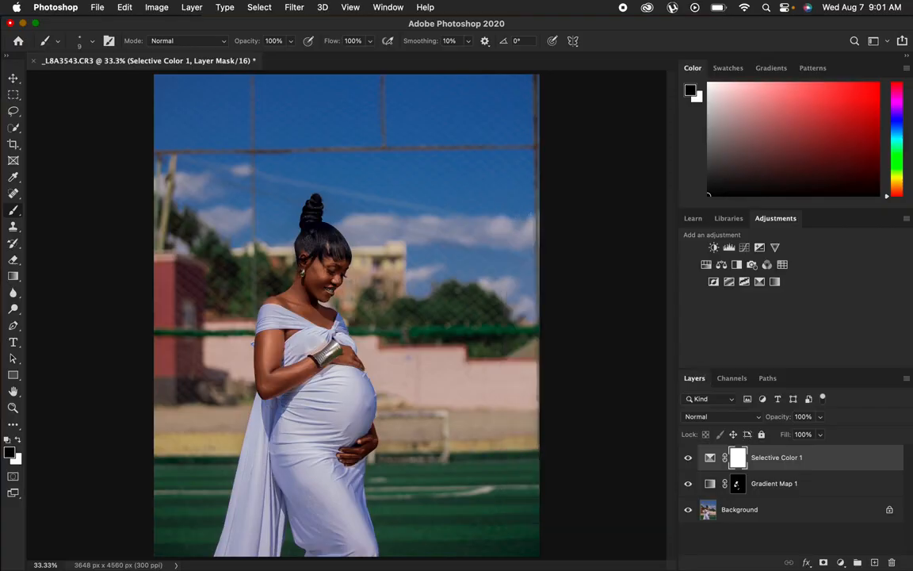